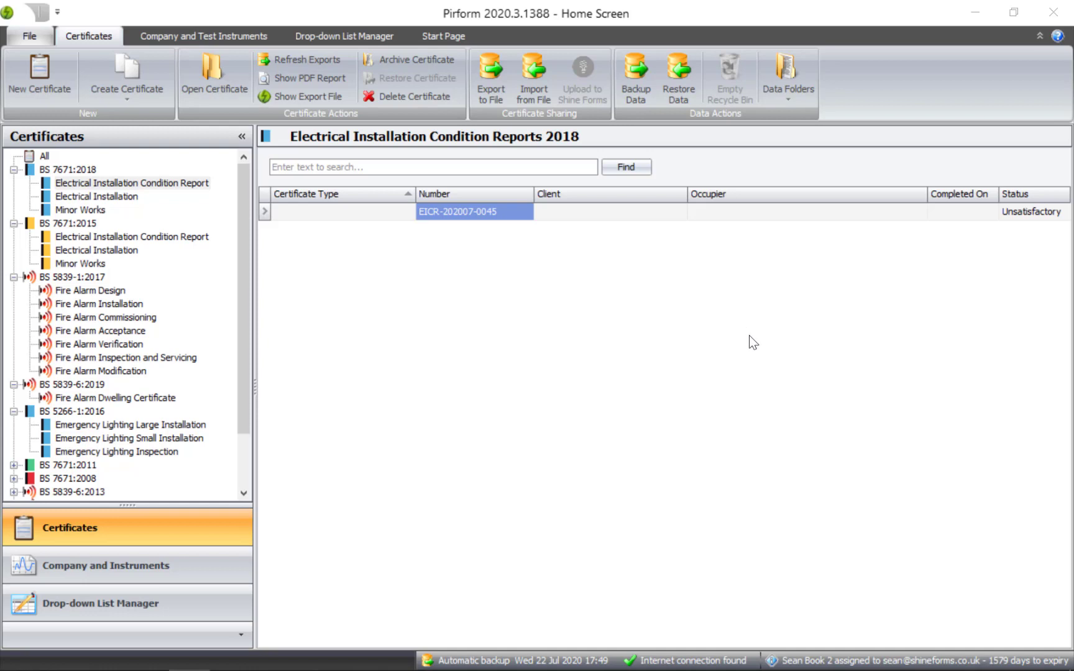
double_click(604, 215)
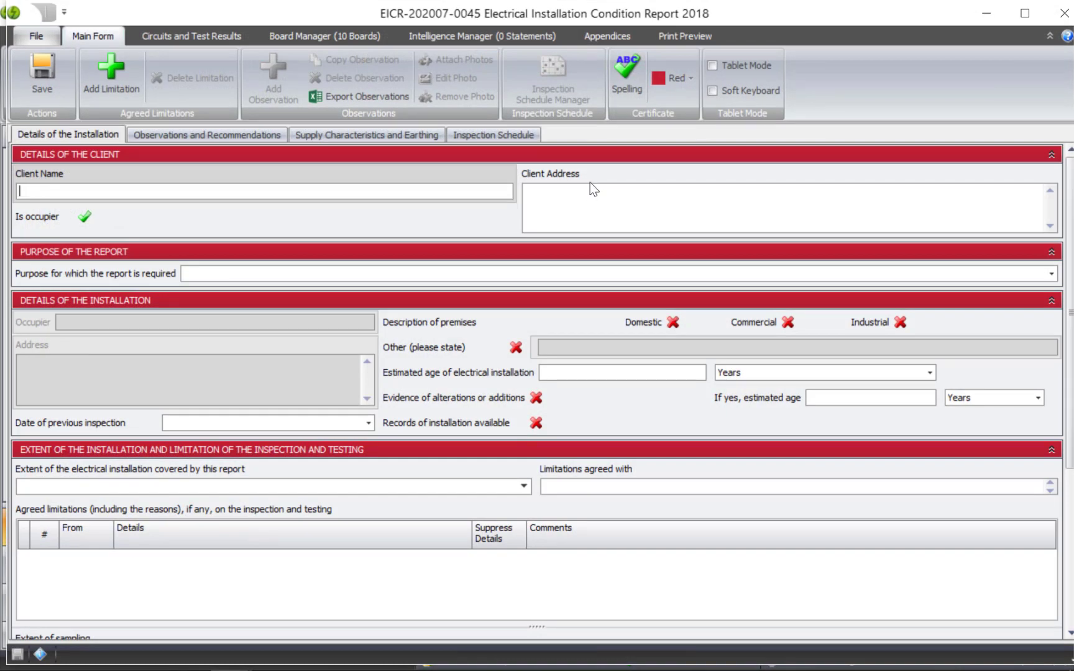
left_click(1025, 13)
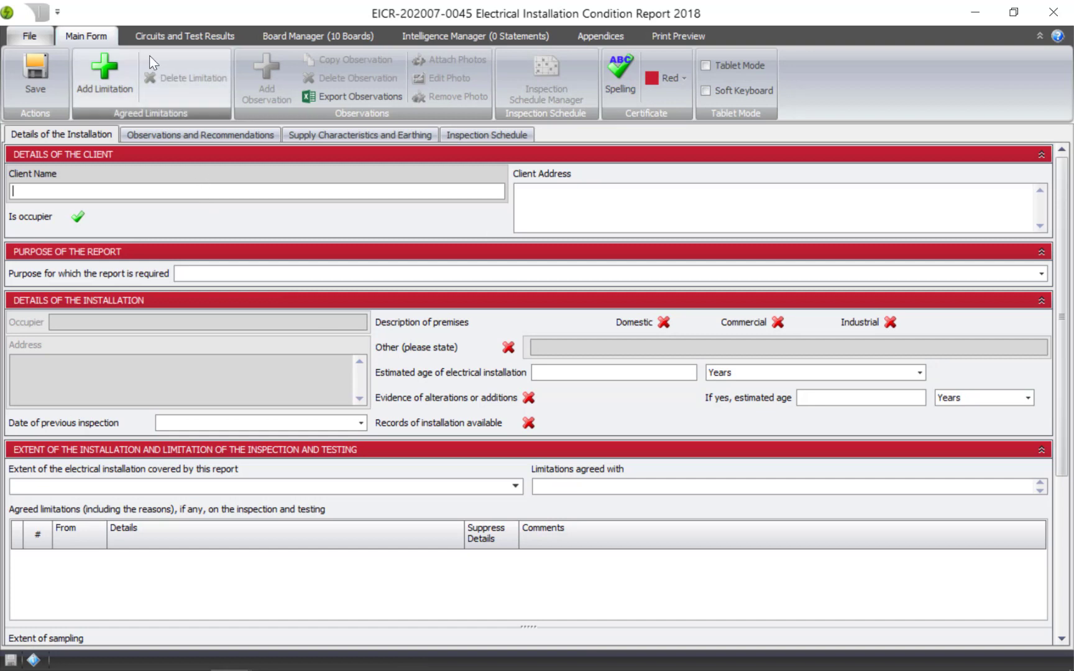
left_click(340, 35)
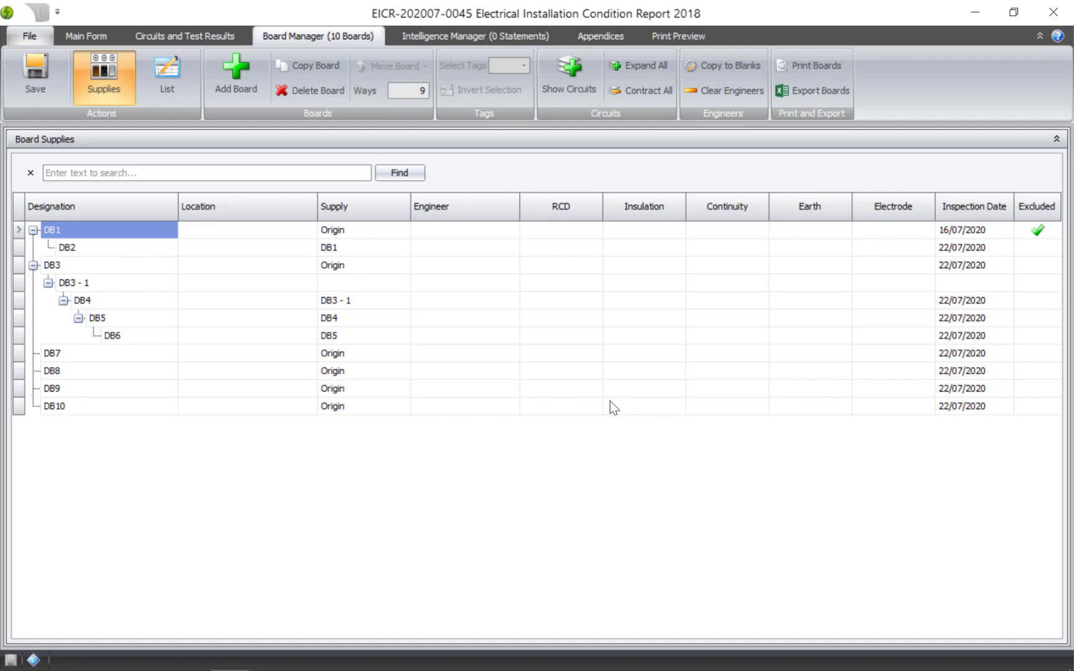
left_click(159, 71)
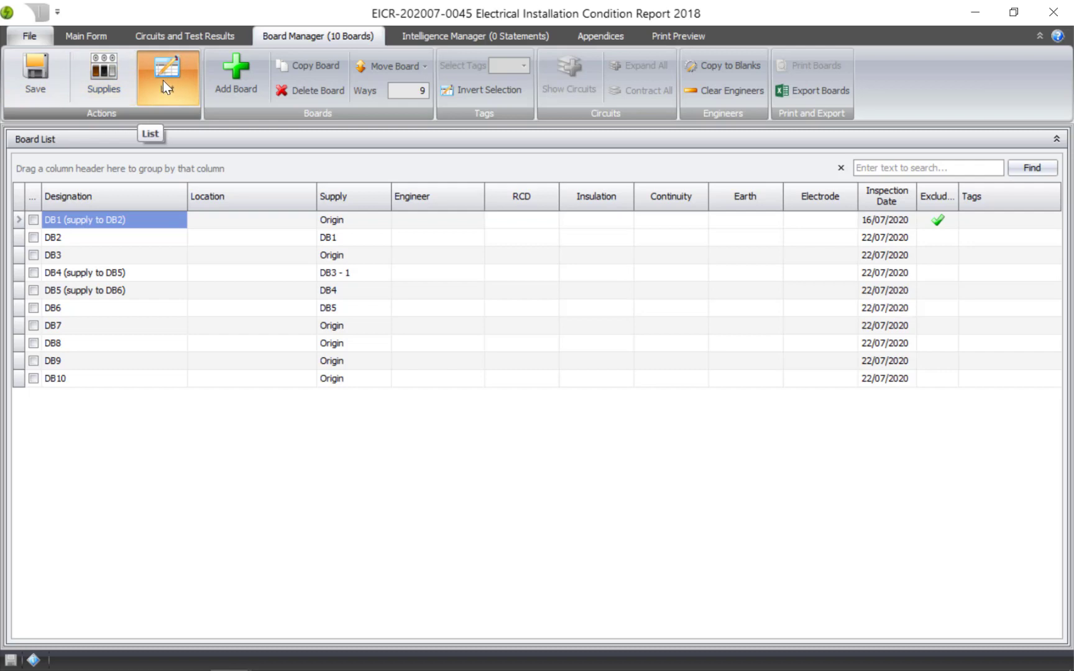
left_click(111, 84)
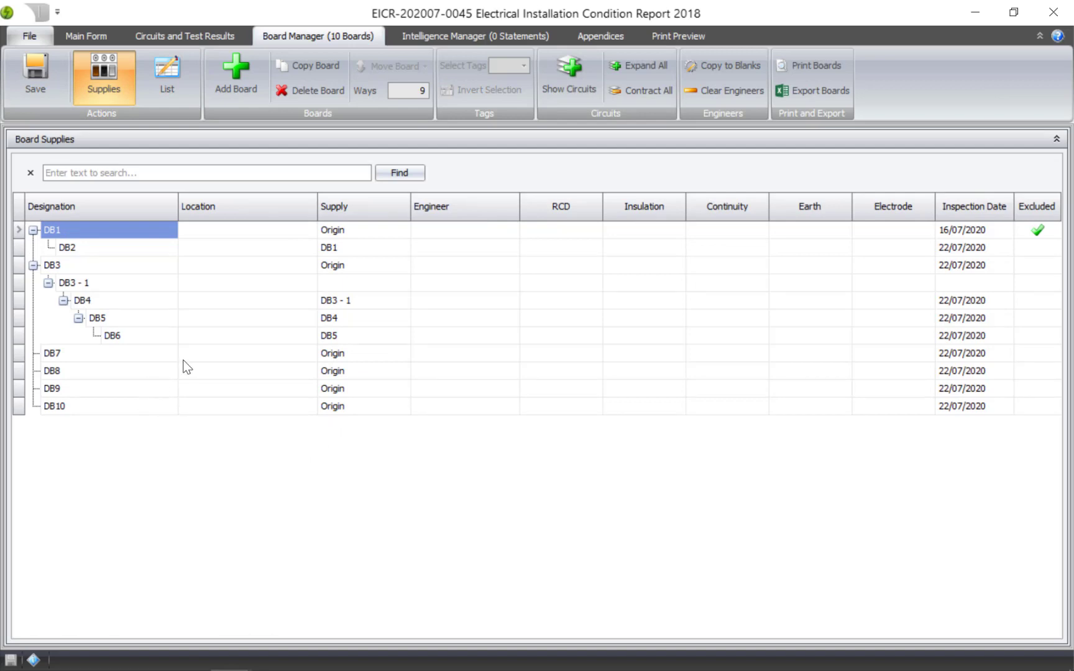
Step: Reconnect DB10 to be supplied from DB8, then from its circuit DB8 - 1
left_click_drag(19, 415, 22, 371)
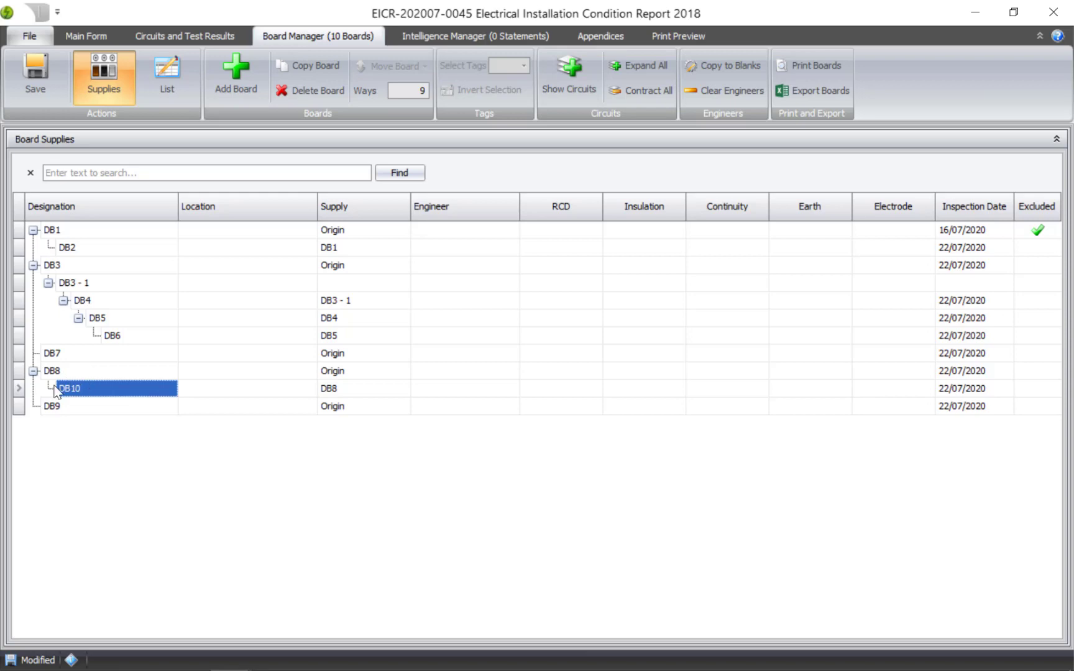
left_click_drag(18, 392, 127, 394)
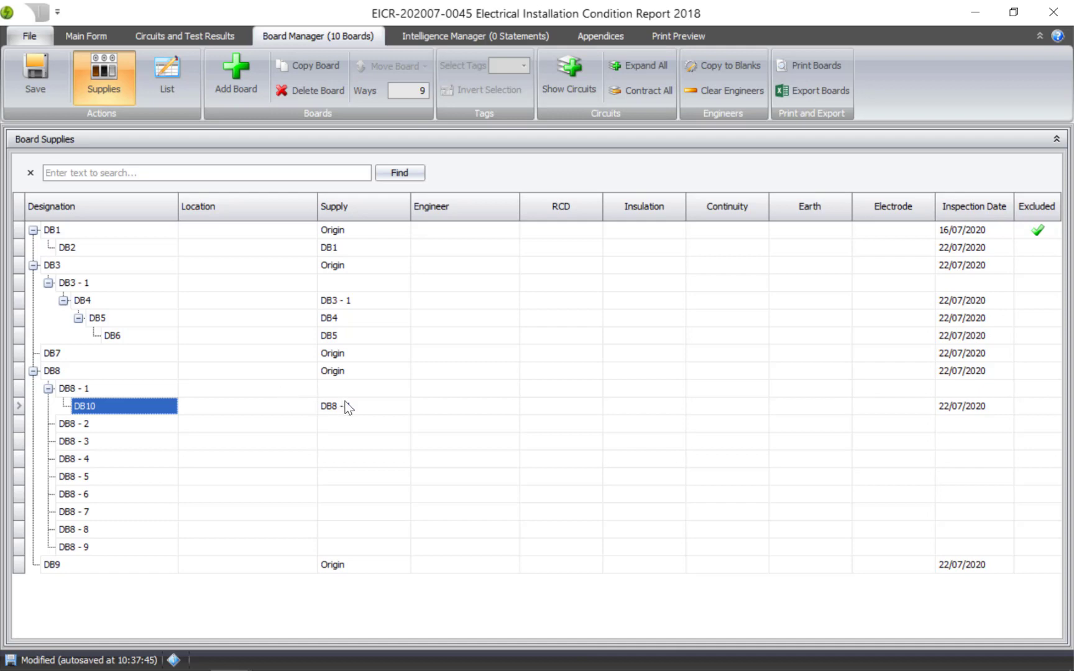
Step: Set DB10's supply back to the origin
left_click(402, 407)
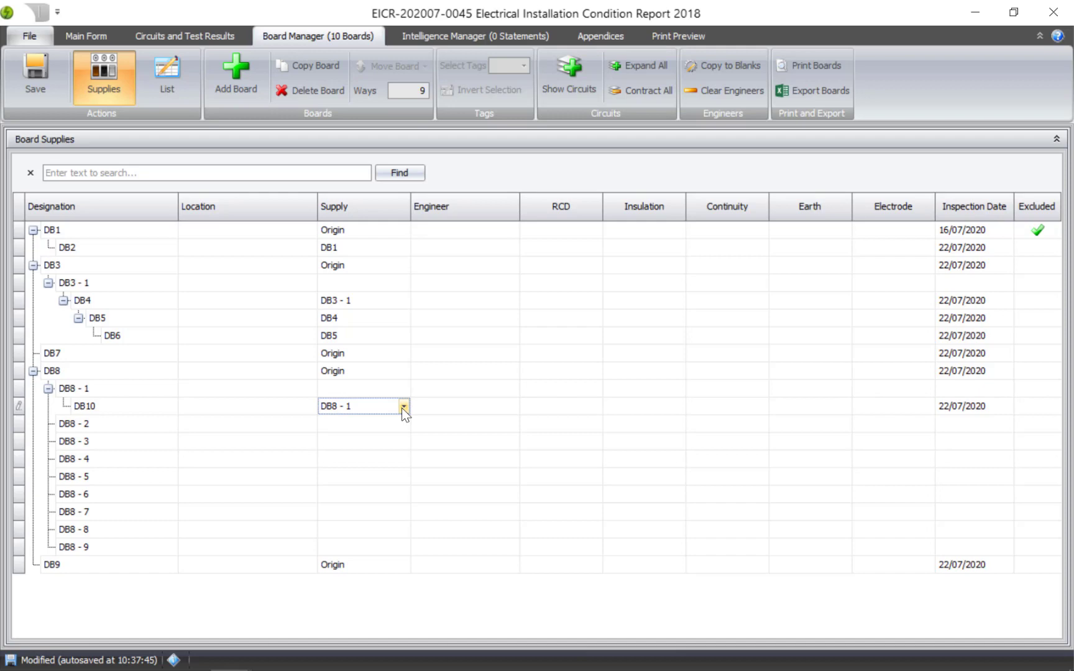
left_click(403, 407)
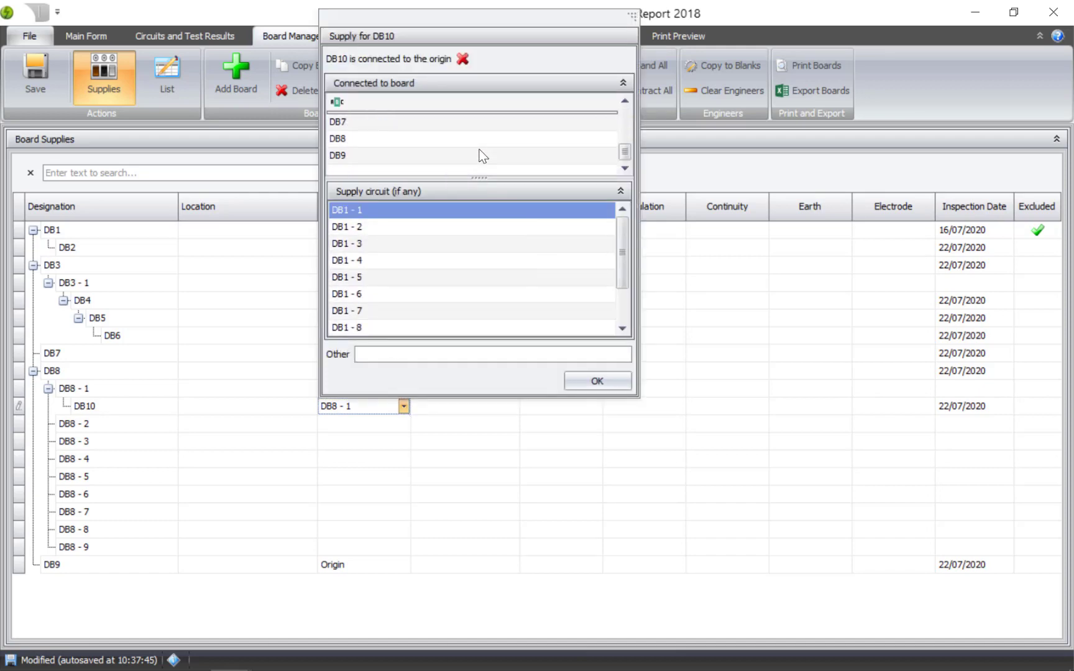
scroll(458, 225, "down", 1)
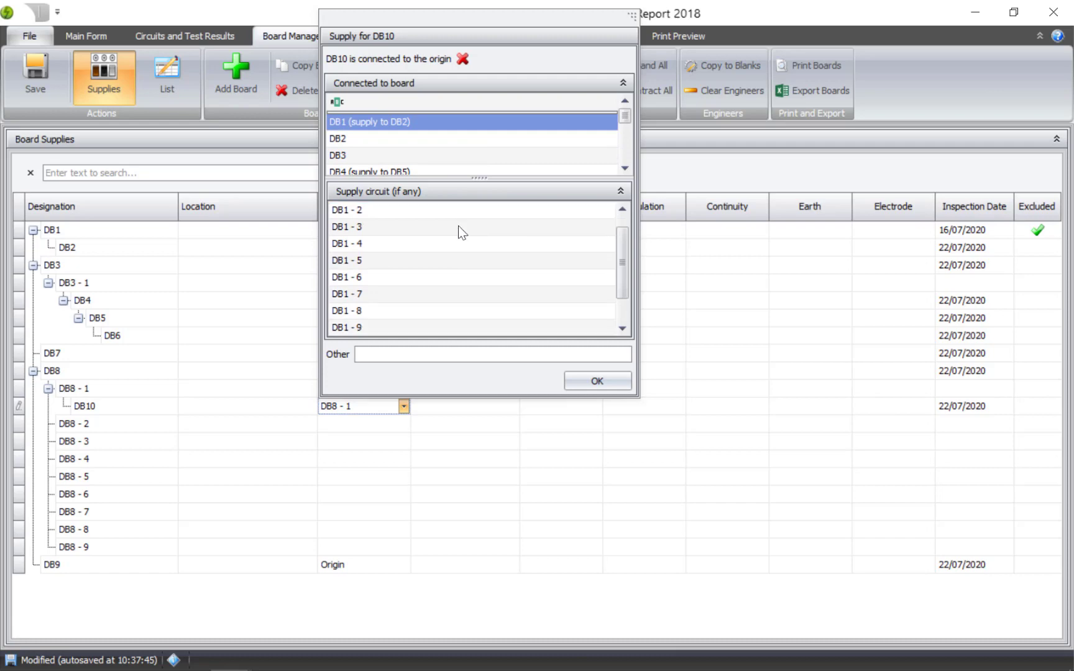
left_click(465, 59)
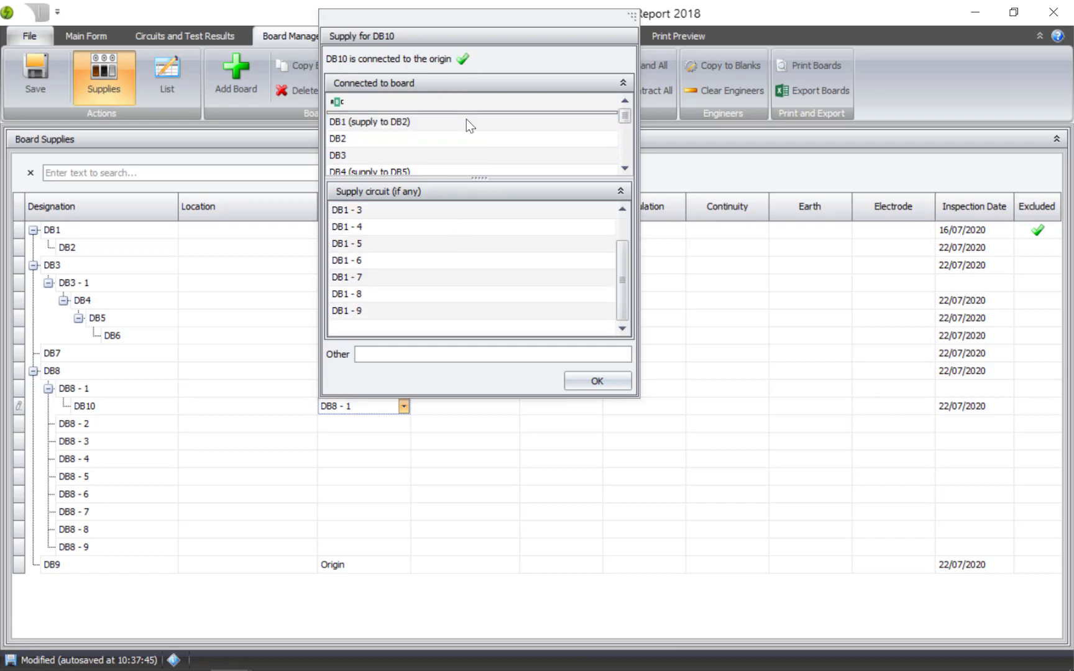
left_click(599, 380)
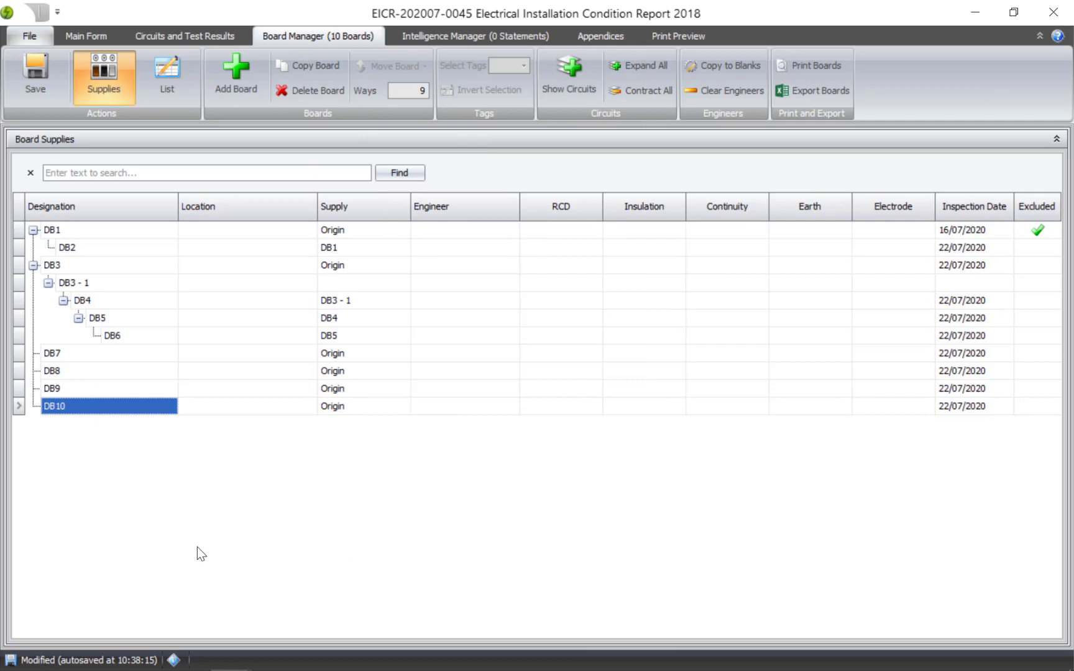
Step: Toggle the circuit display and expand then contract the circuits of all boards
left_click(581, 71)
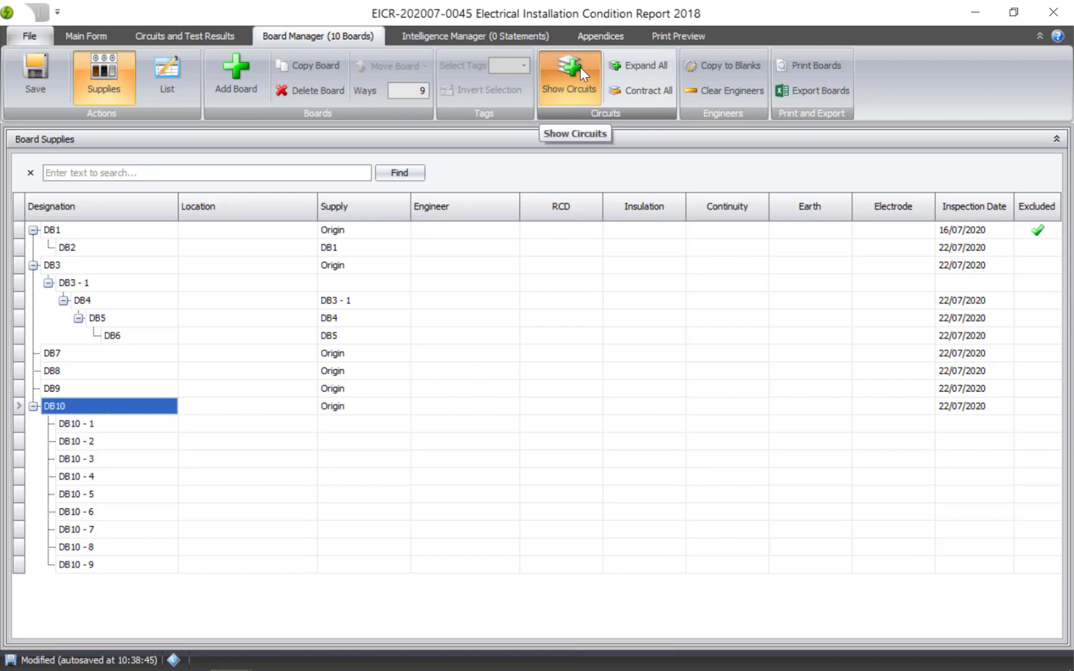
left_click(580, 66)
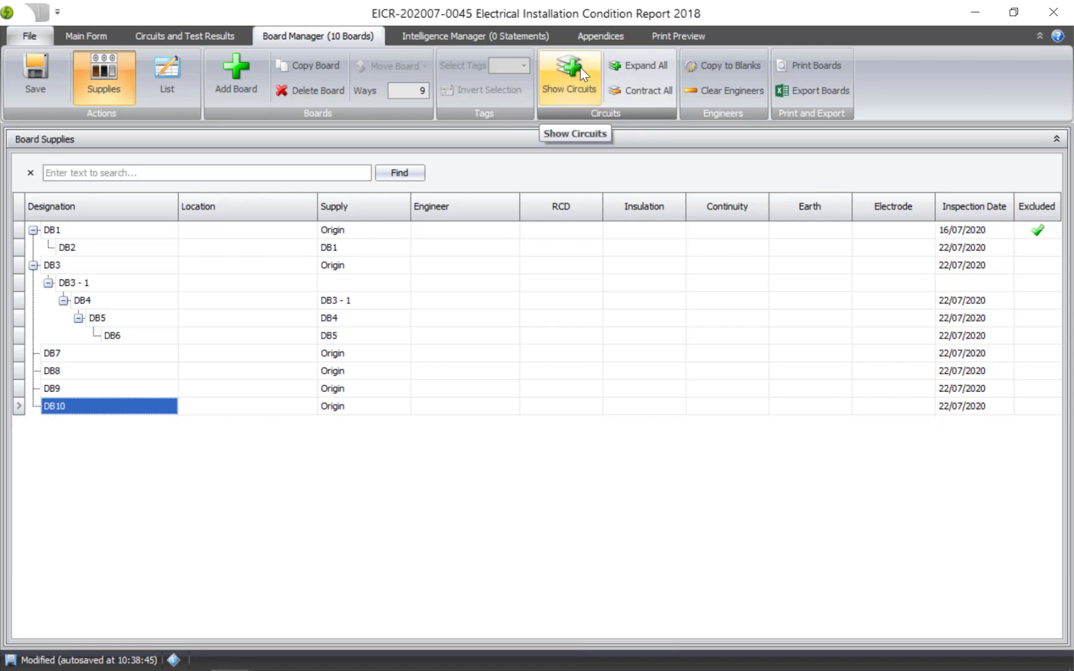
left_click(646, 64)
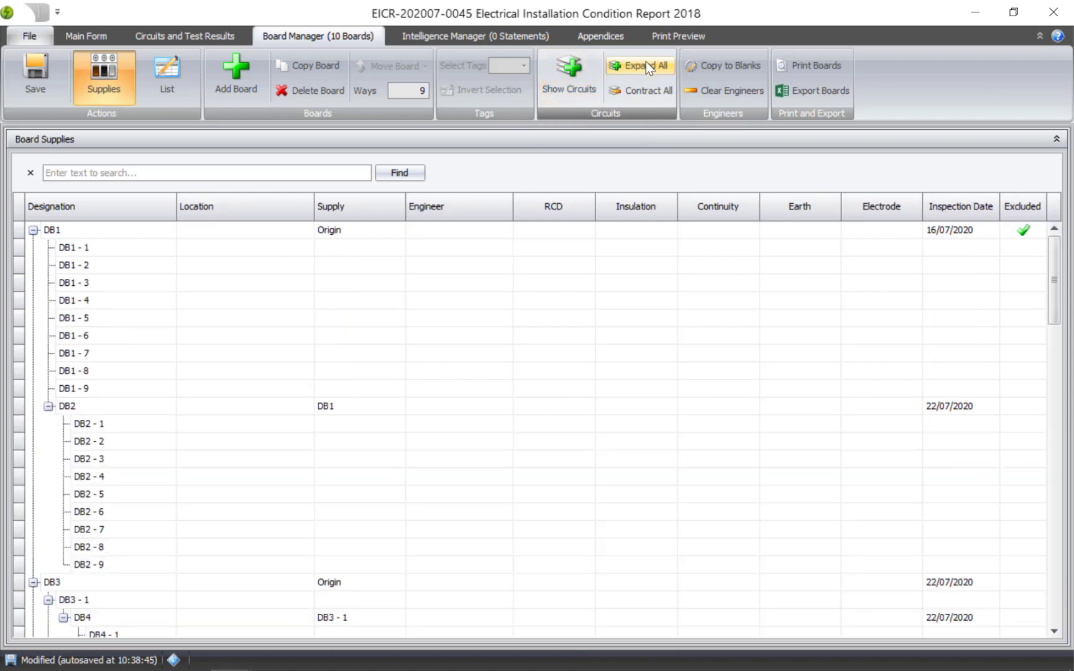
left_click(647, 90)
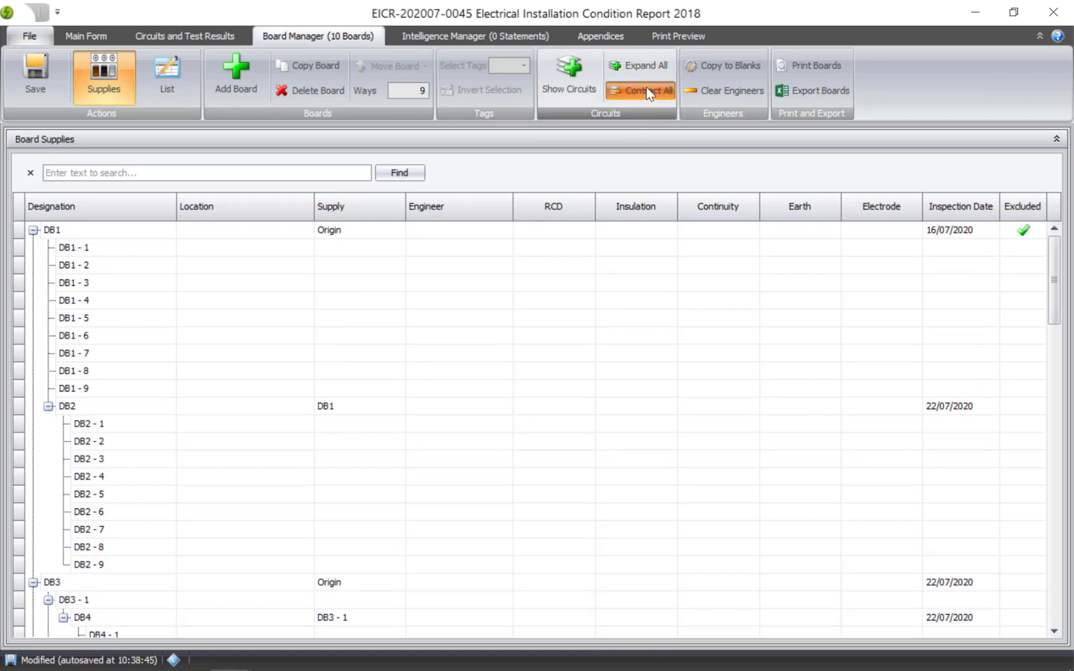
left_click(569, 81)
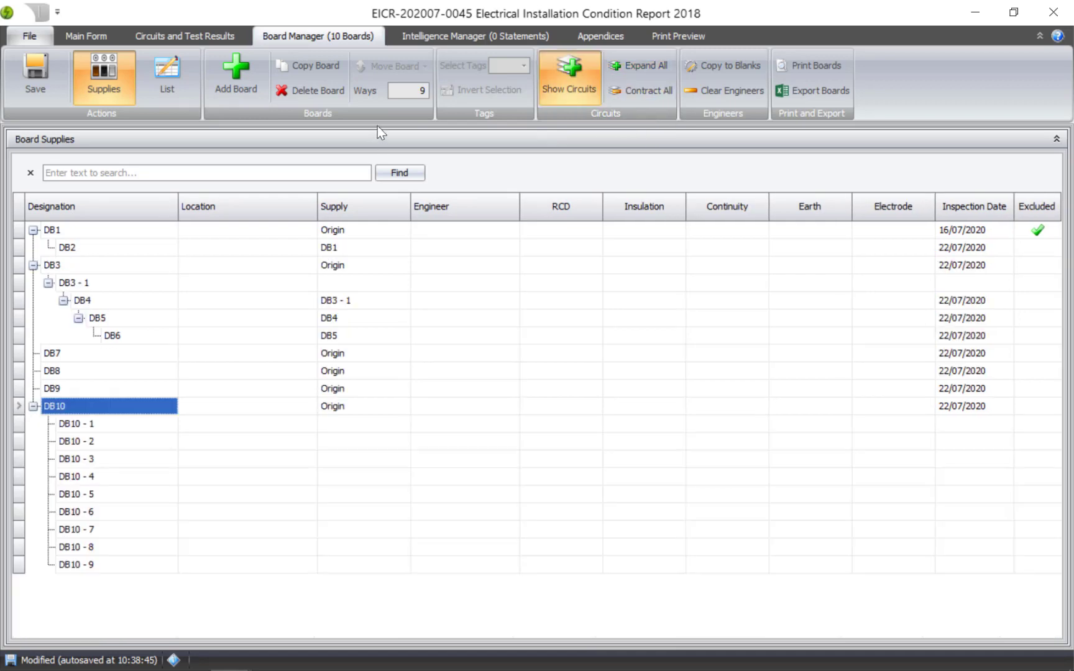
Step: Set DB10's number of ways to 18
left_click(405, 92)
left_click_drag(407, 92, 449, 93)
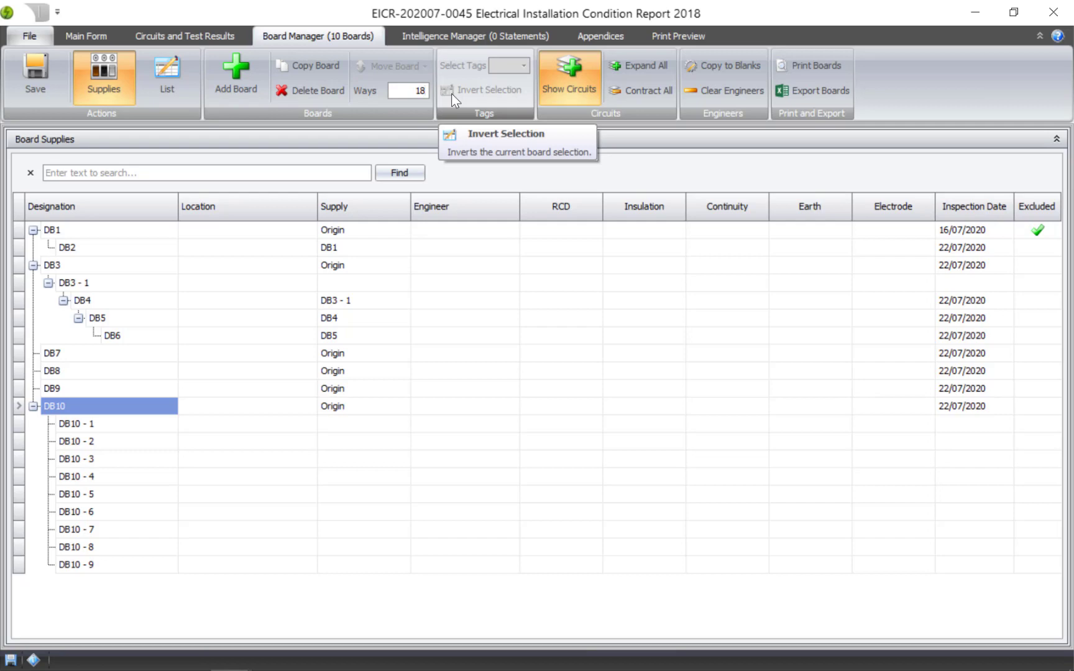
type("18")
key("Return")
scroll(253, 348, "down", 2)
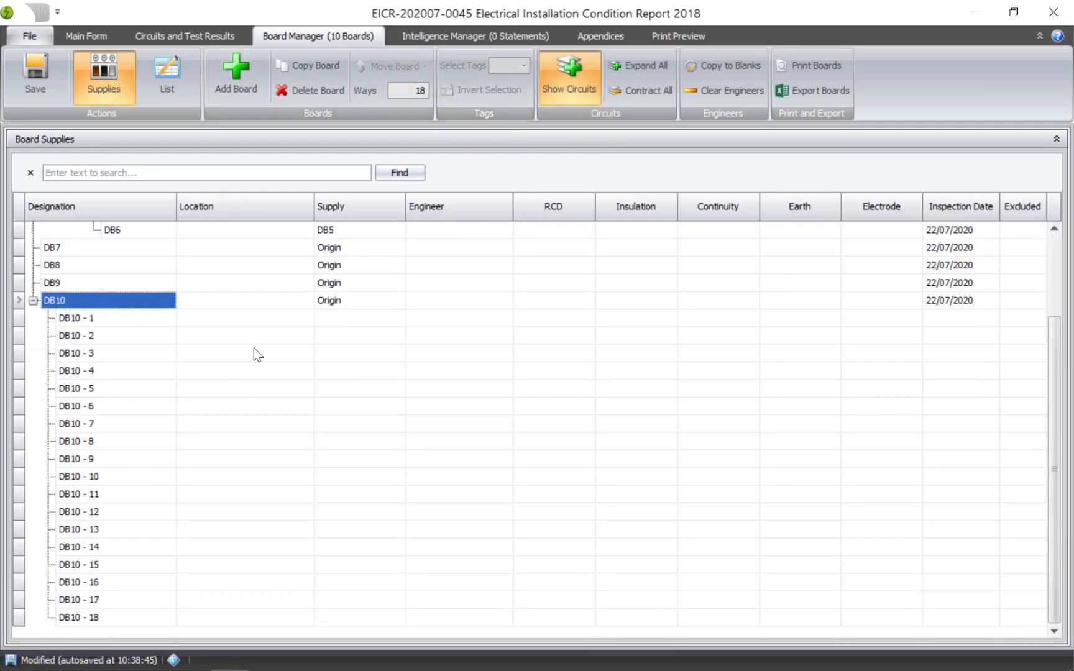
scroll(253, 347, "up", 2)
Step: Set DB10's number of ways to 9, confirming deletion of the last 9 circuits
left_click_drag(408, 91, 481, 92)
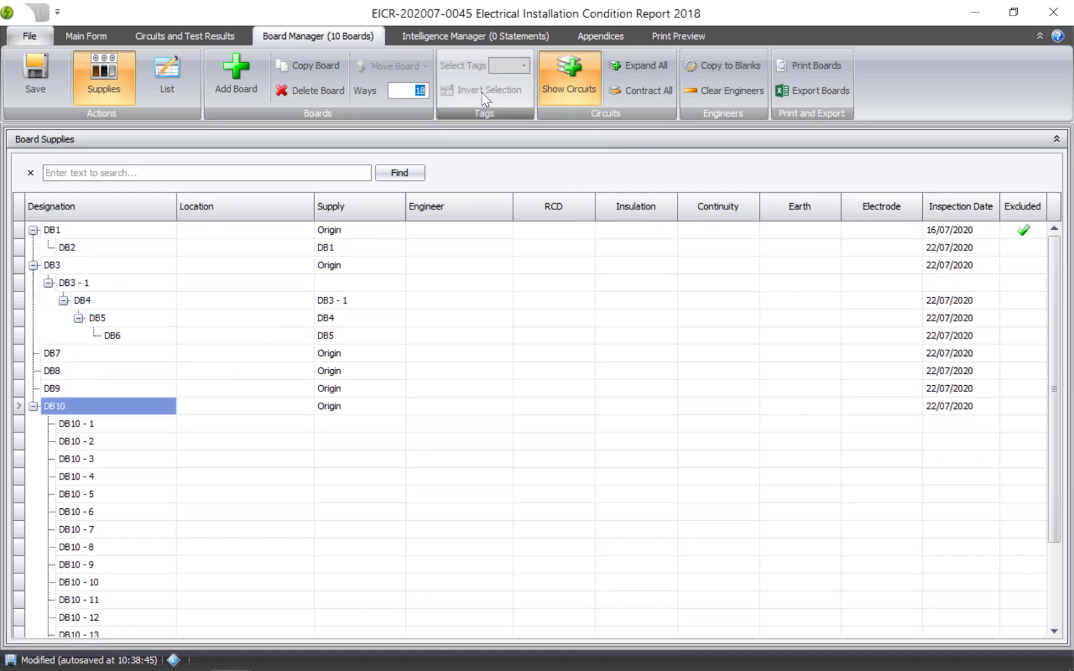
type("9")
key("Return")
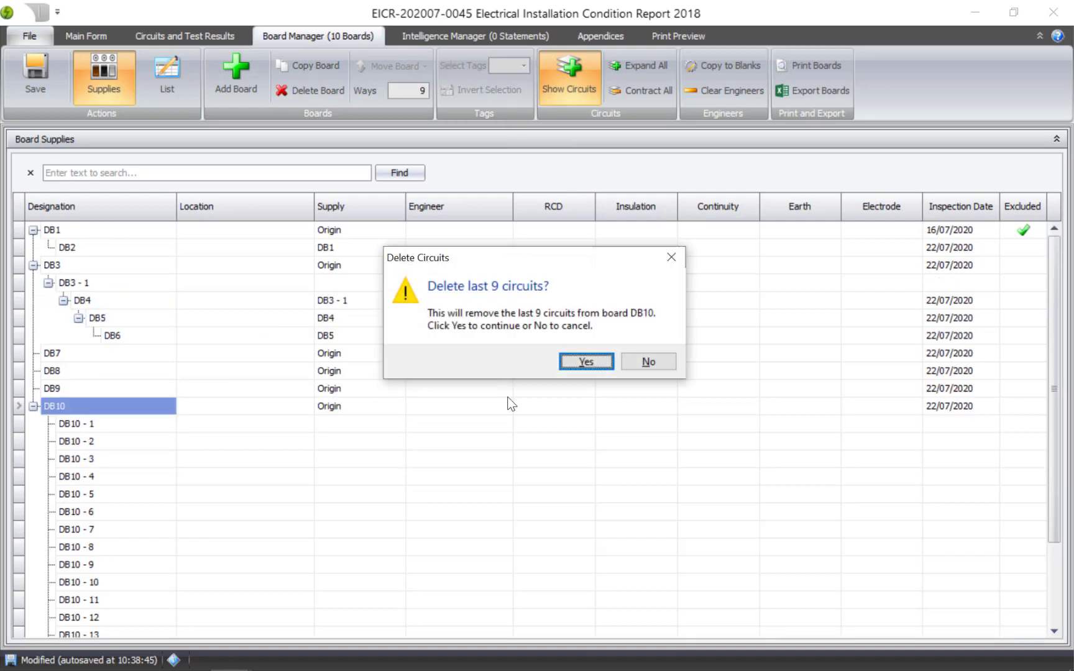
left_click(587, 361)
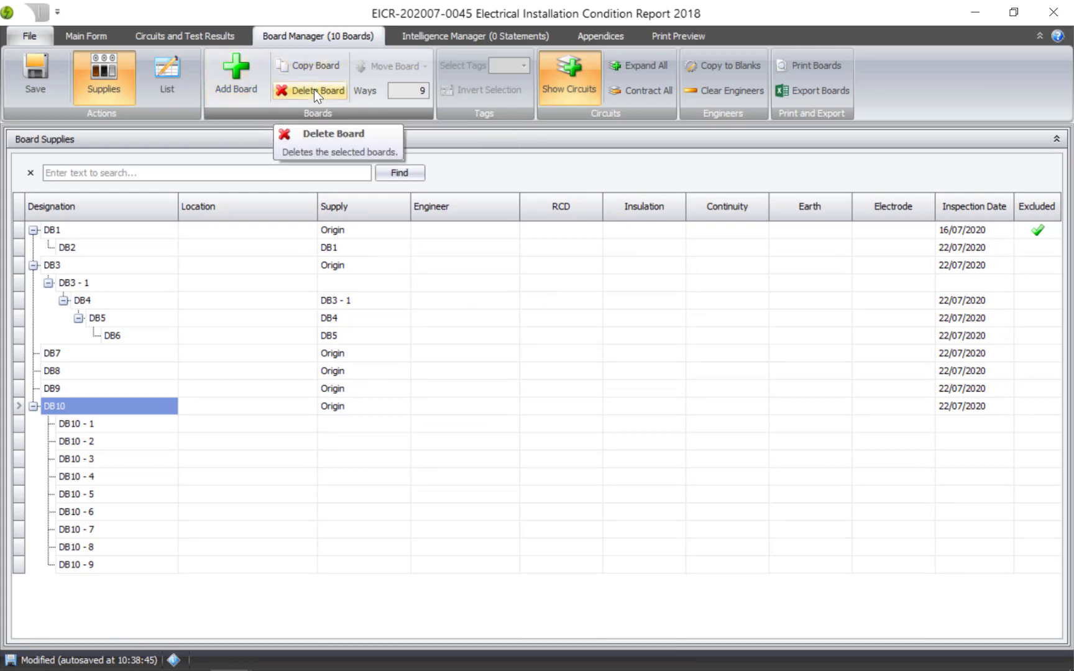
Step: Copy board DB10 with the same supply
left_click(313, 64)
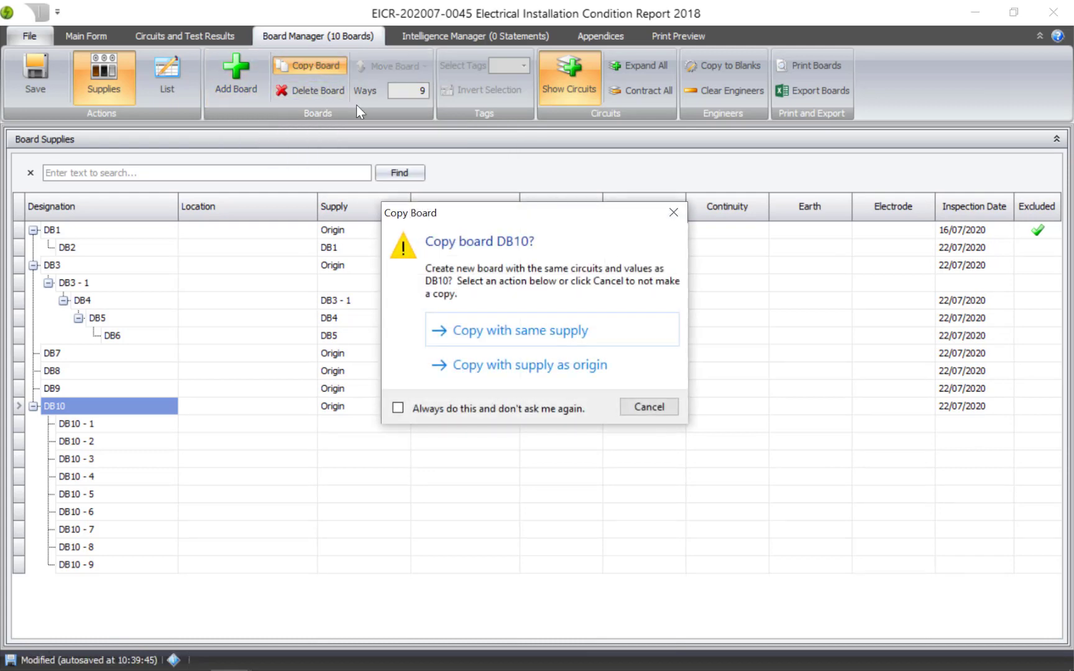
left_click(521, 329)
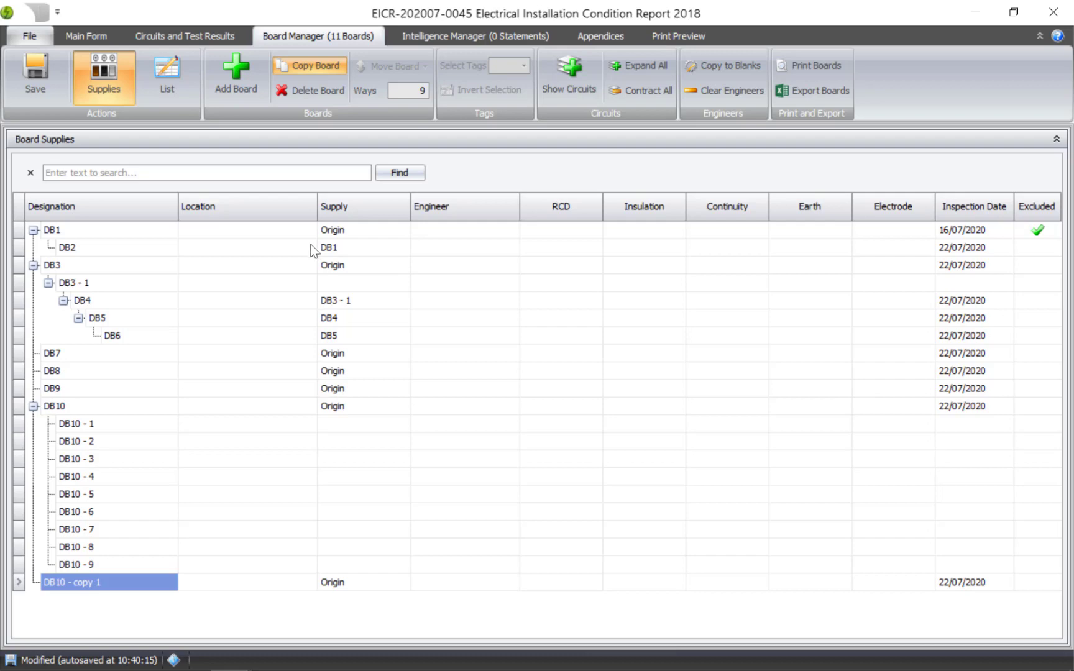
Step: Print the boards and export the preview as an XLSX file named Document.xlsx, opening it
left_click(832, 68)
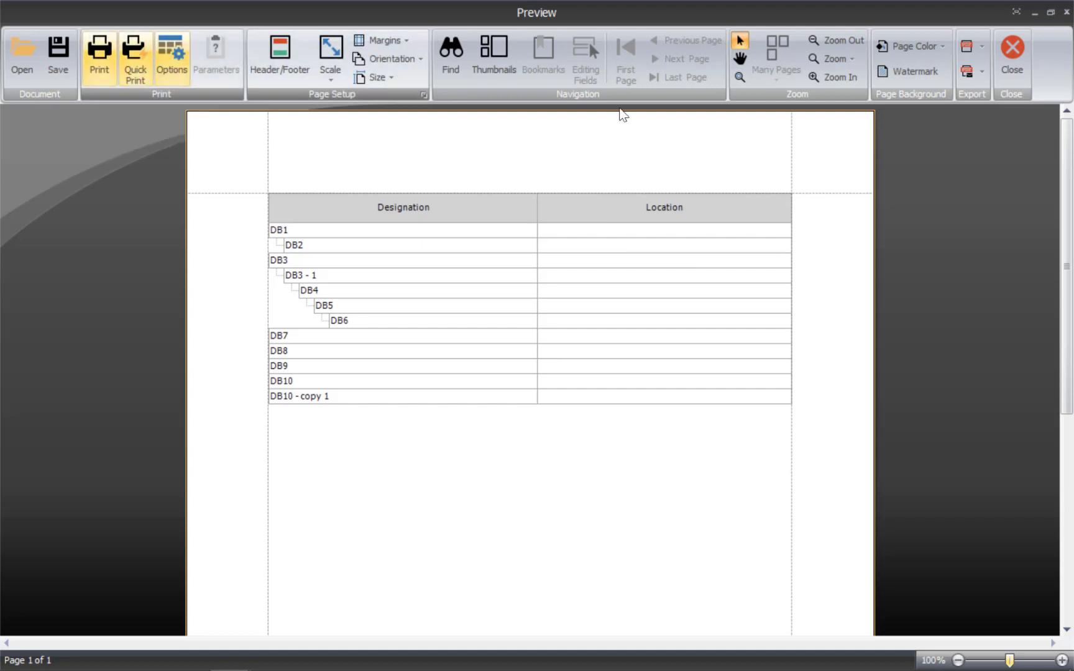
left_click(979, 49)
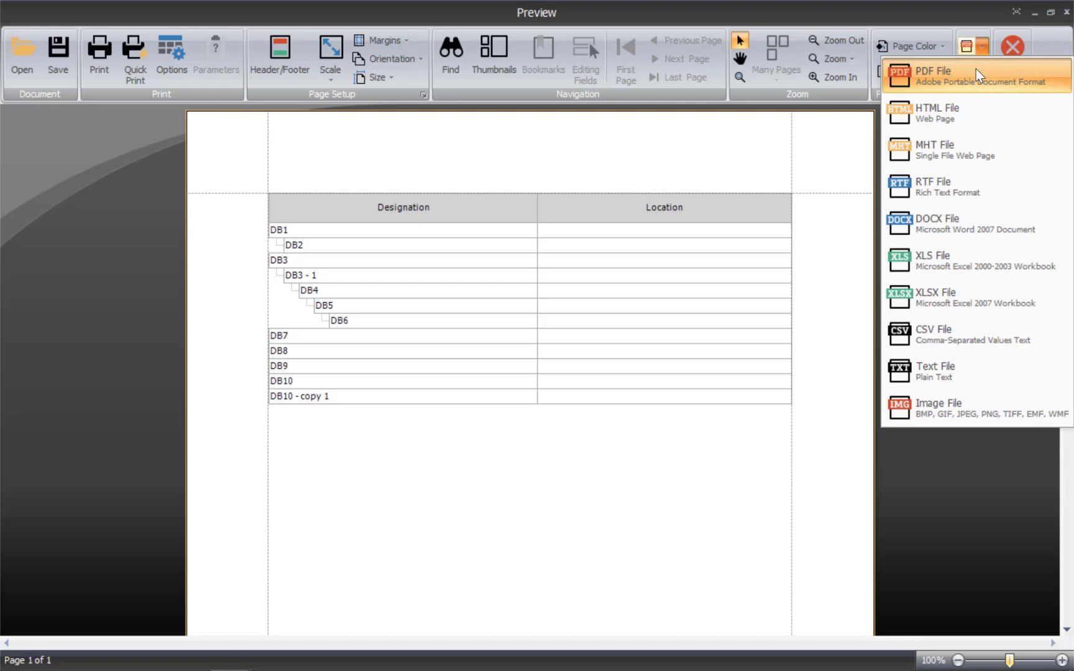
left_click(968, 295)
left_click(538, 431)
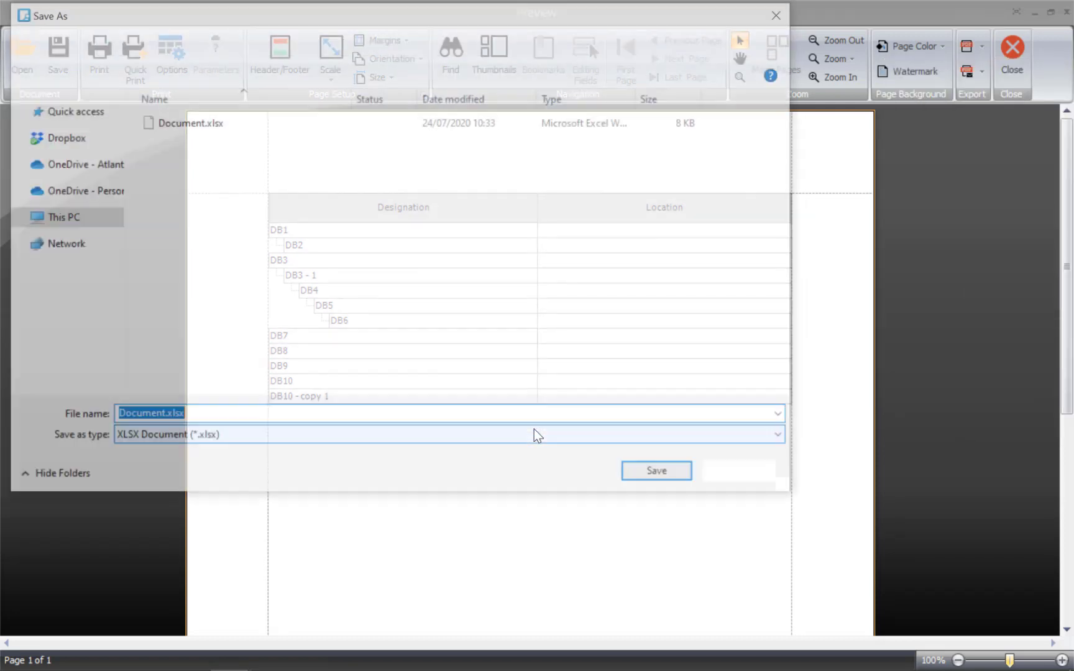
key("Return")
left_click(497, 364)
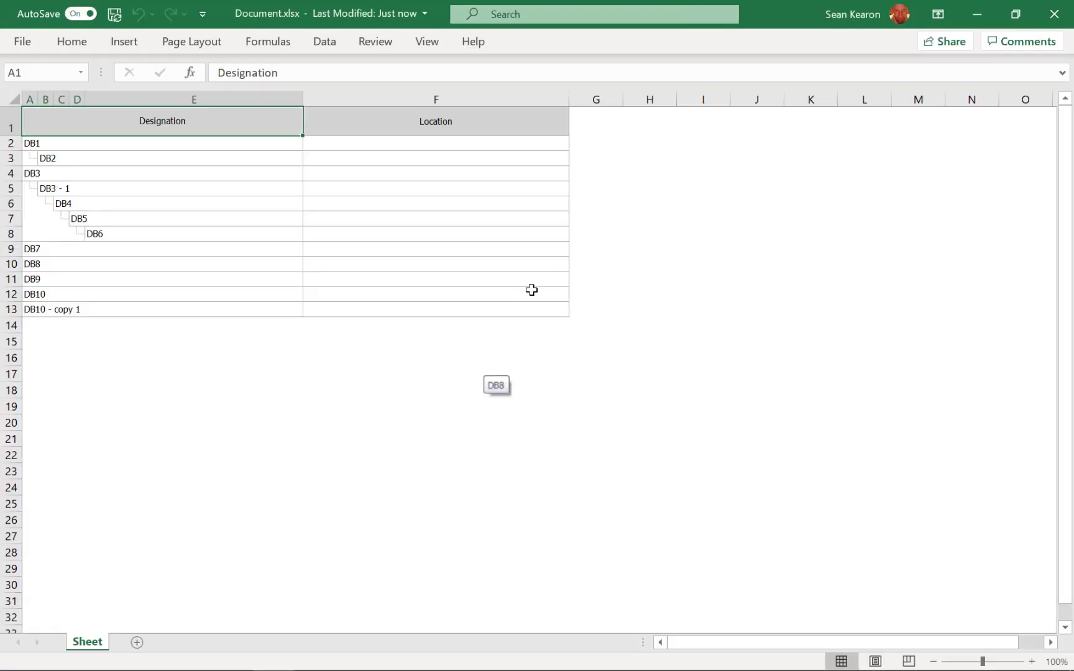
Step: Inspect the exported board designations in the spreadsheet, then close the spreadsheet and the preview
left_click(153, 143)
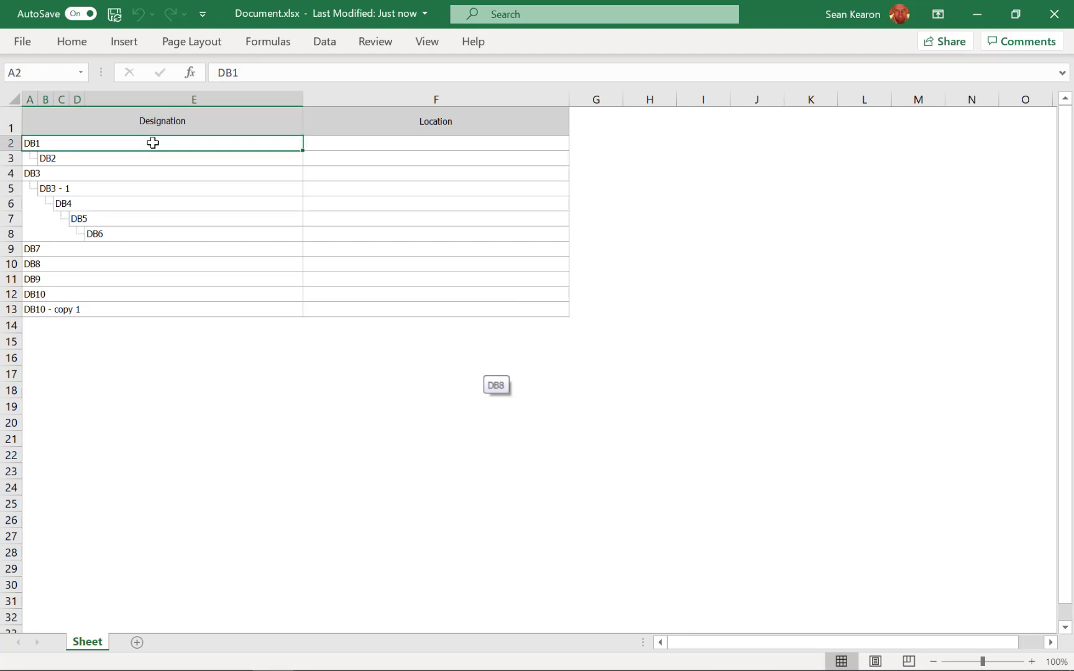
left_click(152, 155)
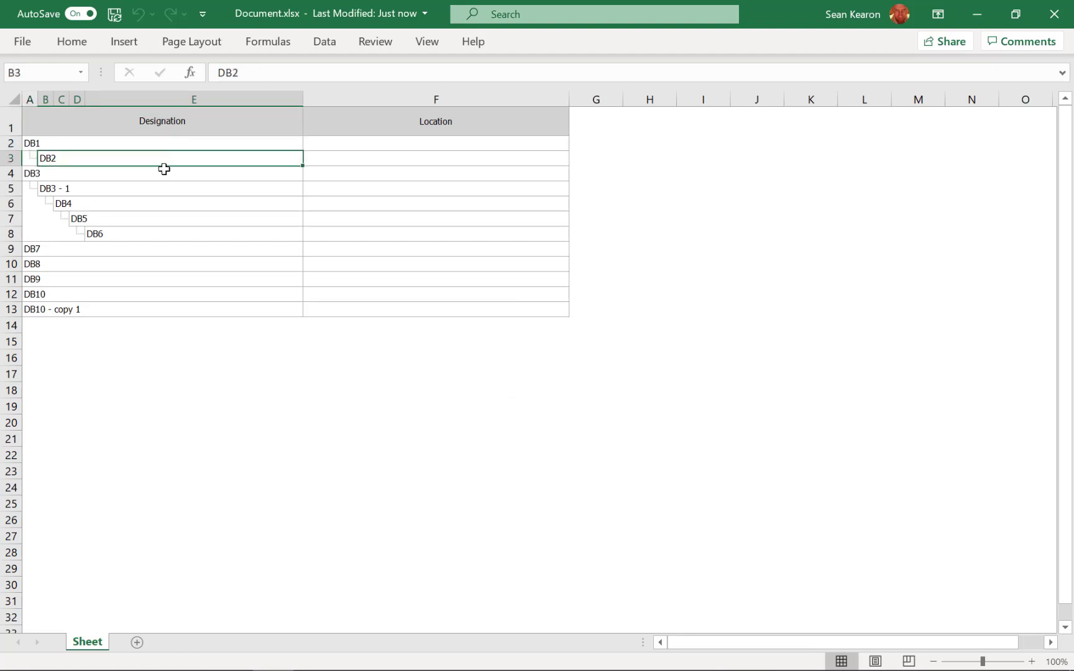
left_click(163, 173)
left_click(174, 190)
left_click(175, 200)
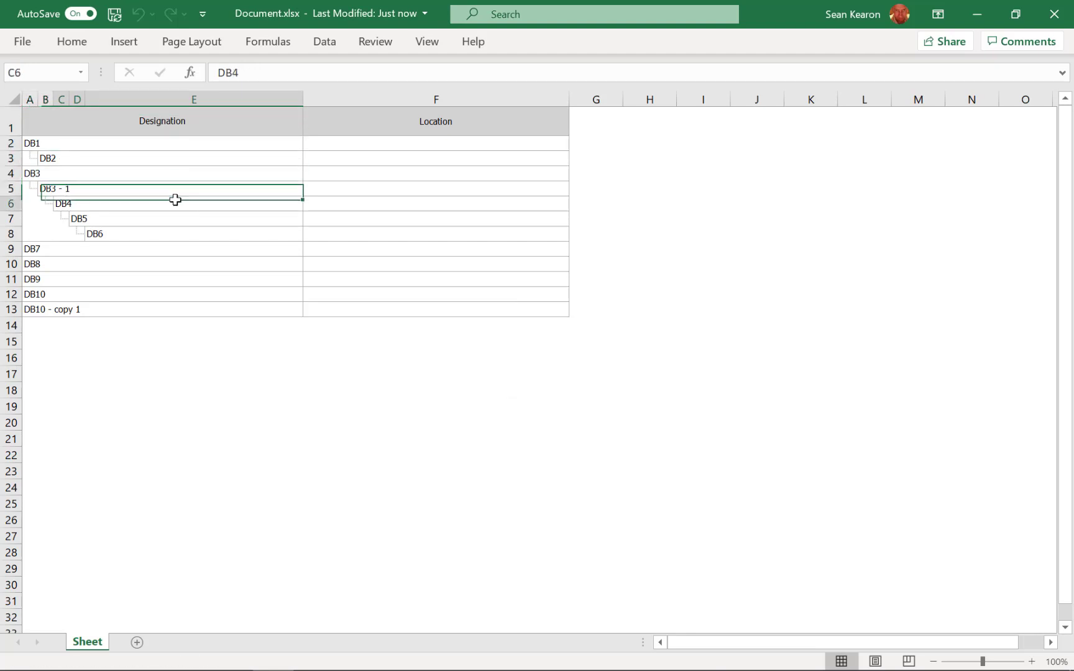
left_click(175, 234)
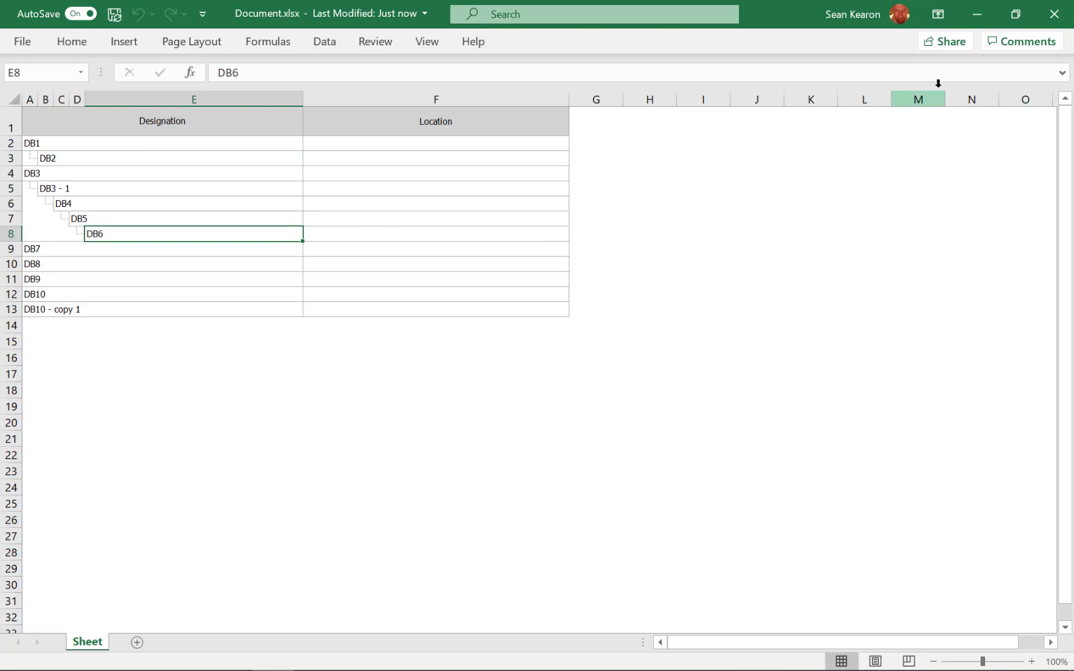
left_click(1053, 17)
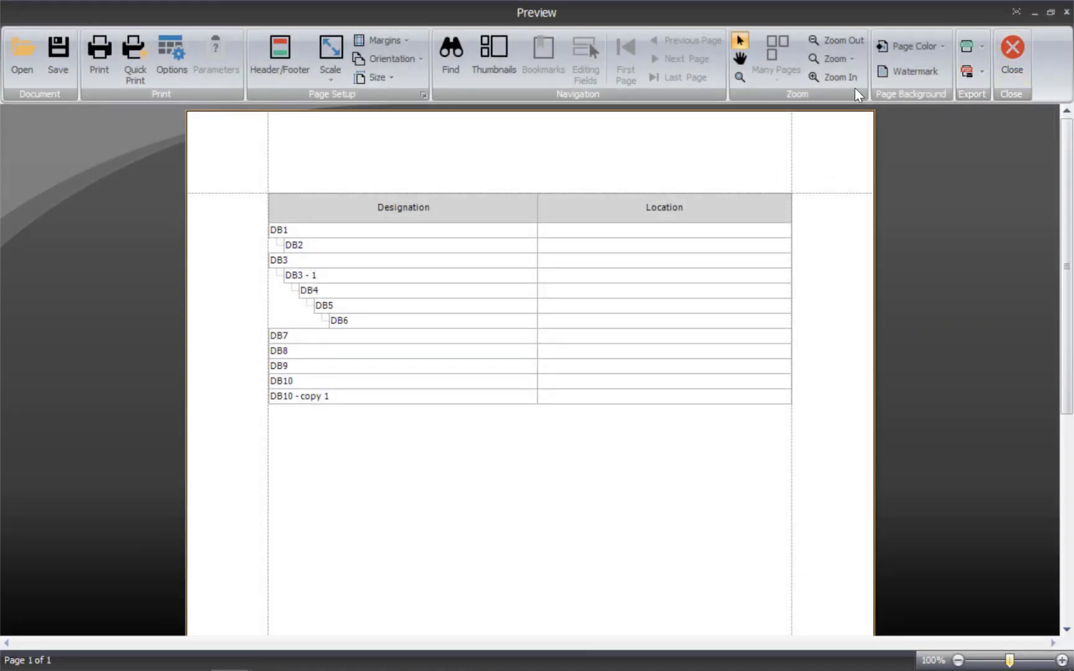
left_click(1015, 50)
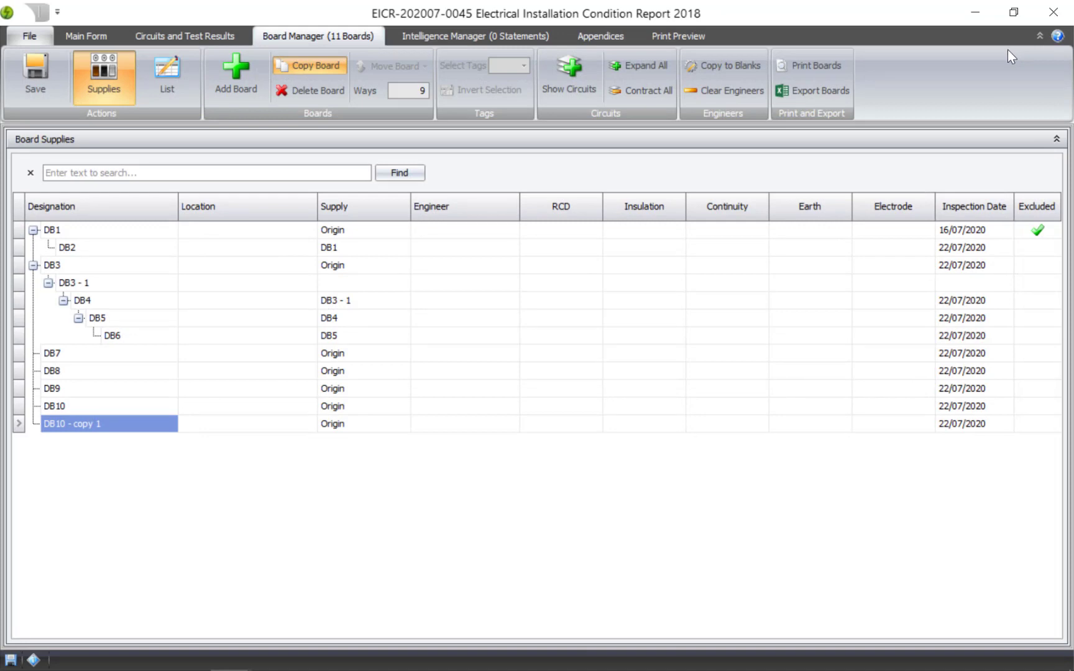
Step: Assign Engineer A to DB1 and DB3 and Engineer B to DB2
left_click(514, 230)
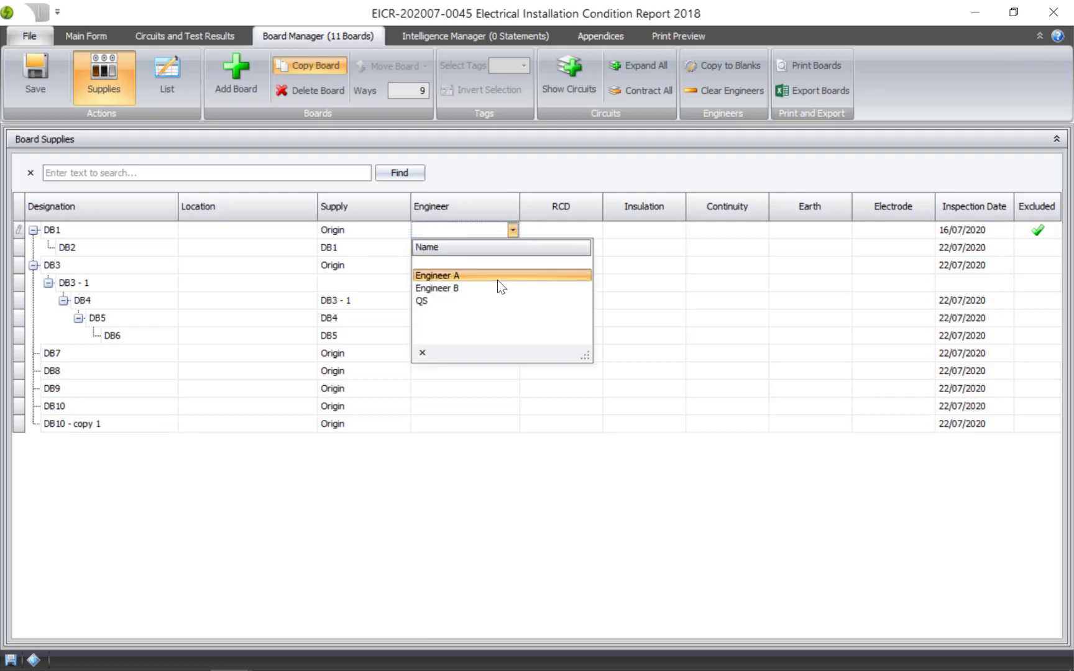
left_click(498, 279)
left_click(498, 280)
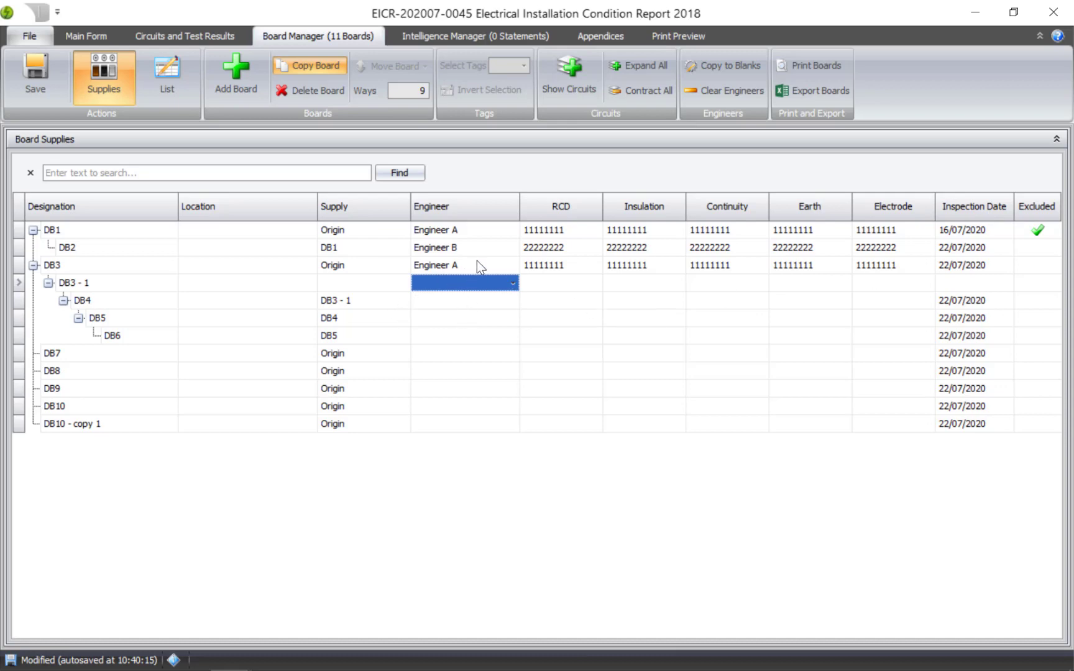
Step: Copy DB2's Engineer B to all boards with a blank engineer, including the default instruments
left_click(466, 247)
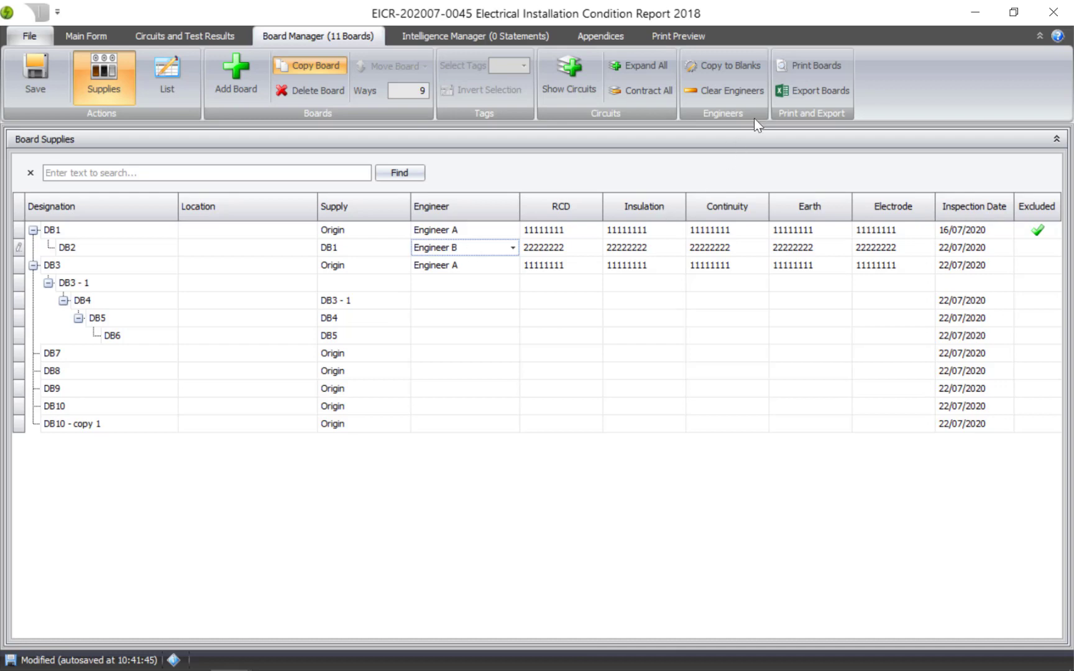
left_click(718, 60)
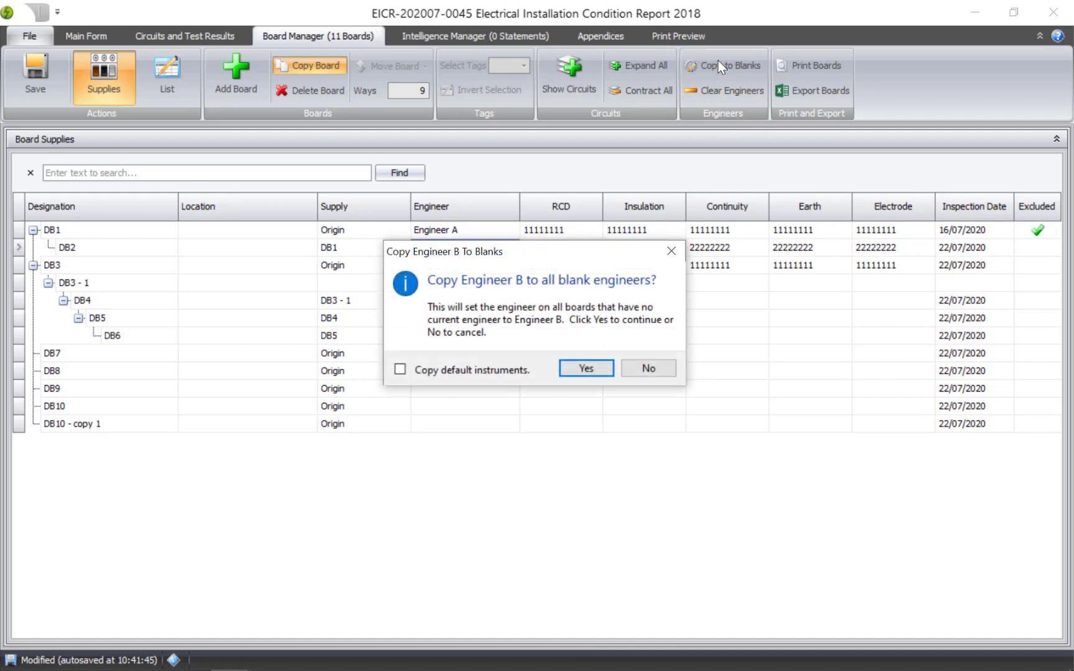
left_click_drag(531, 259, 560, 295)
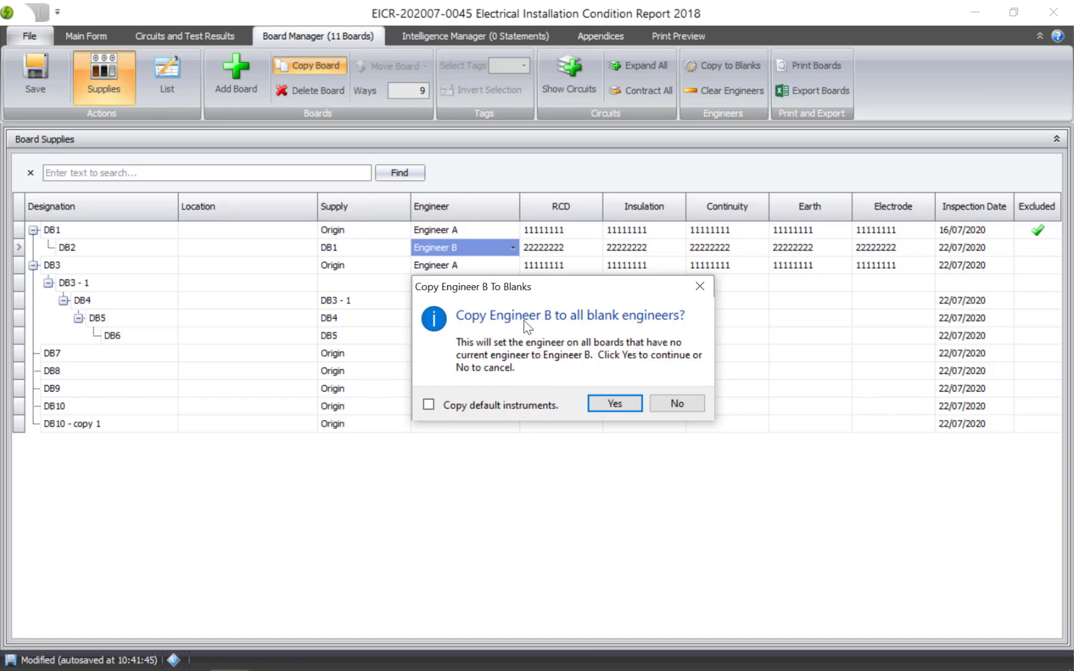
left_click(507, 404)
left_click(614, 404)
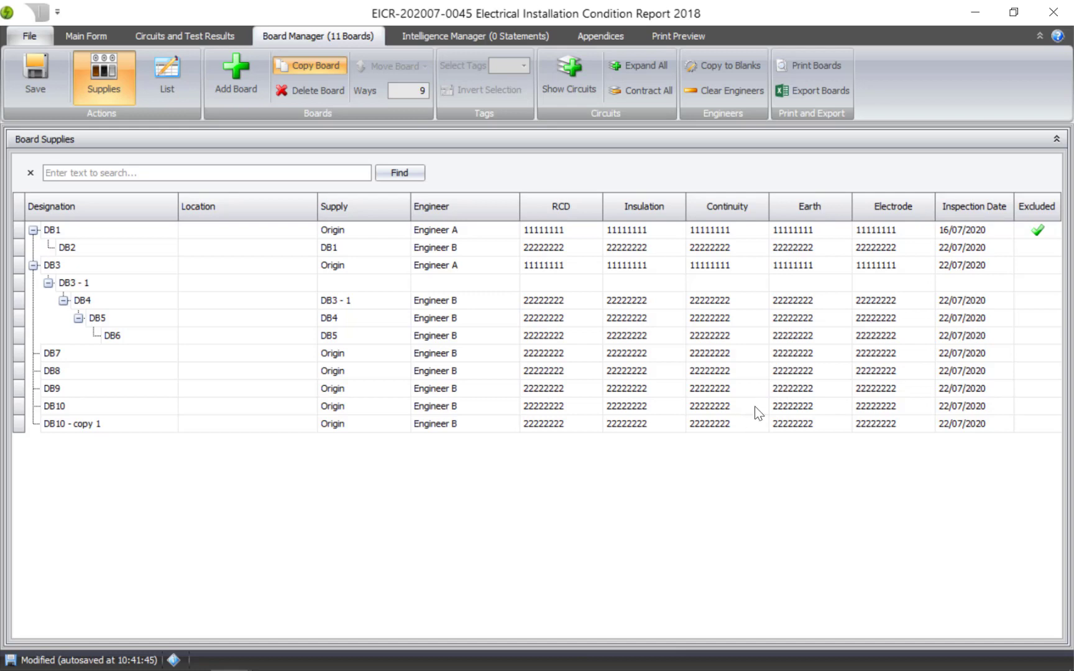
Step: Clear engineers and instruments from all boards
left_click(736, 89)
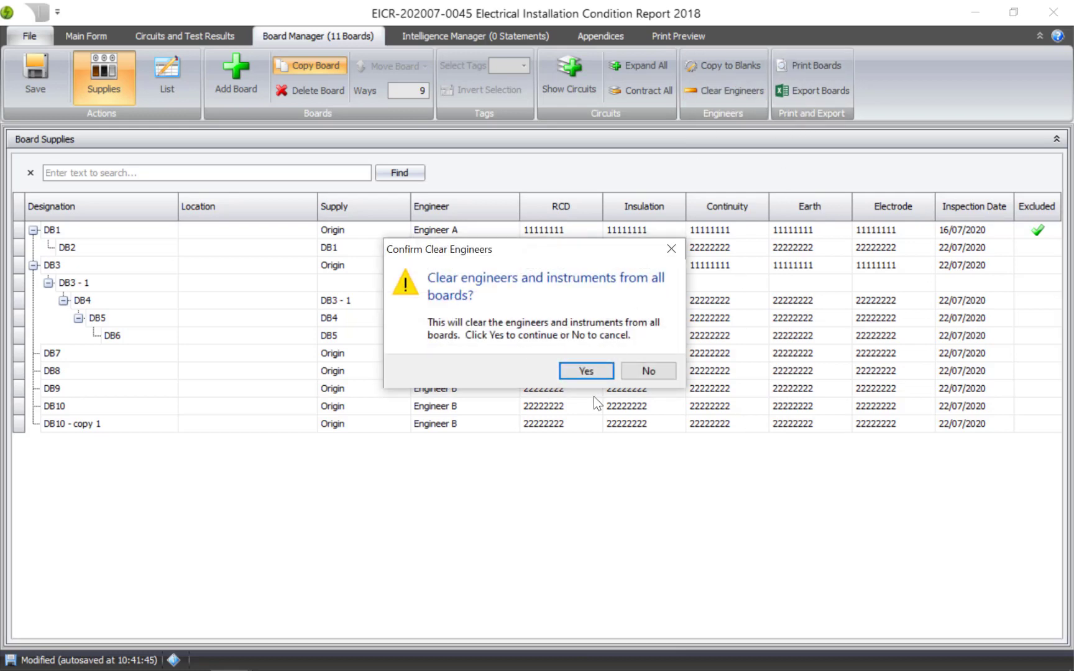
left_click(584, 370)
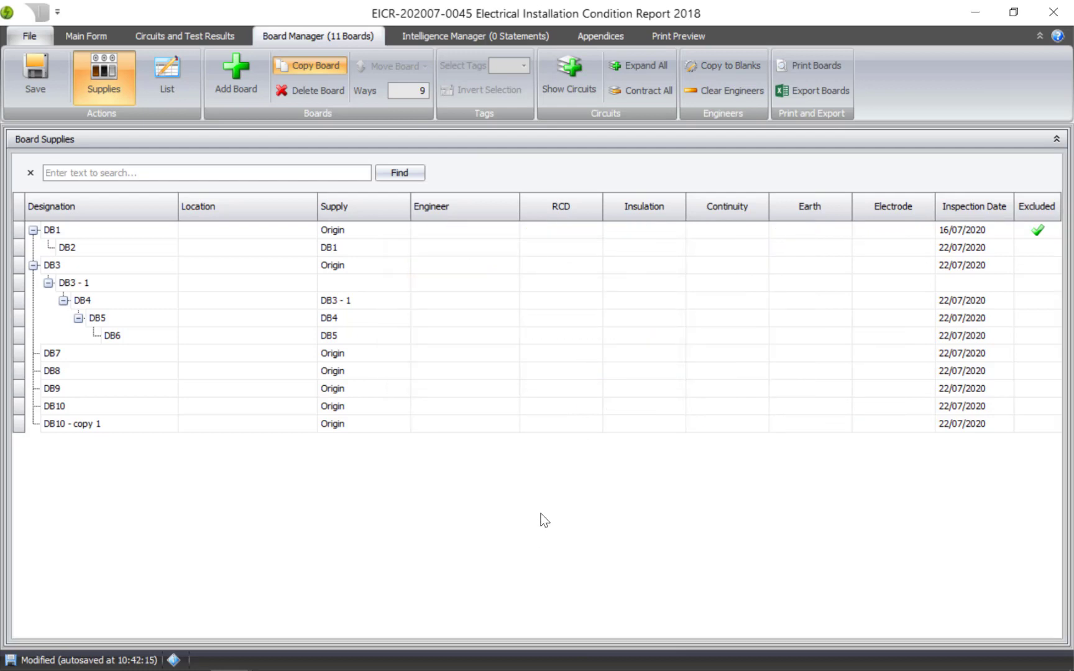
Step: Copy DB2's insulation instrument 11111111 to all boards with a blank resistance instrument
left_click(657, 253)
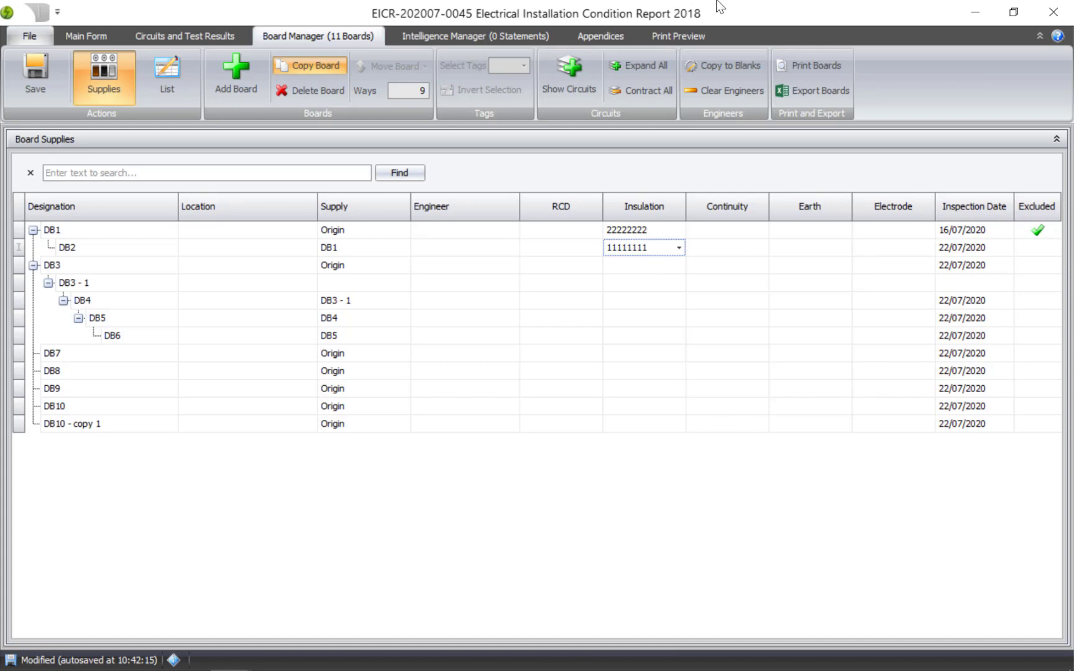
left_click(722, 64)
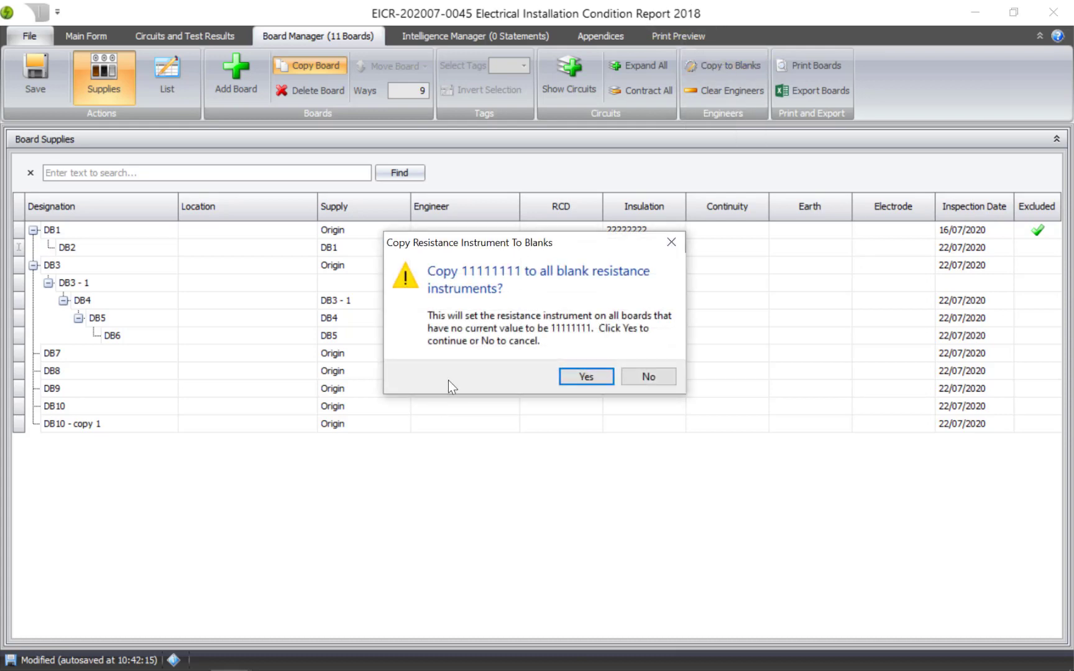
left_click_drag(488, 245, 592, 285)
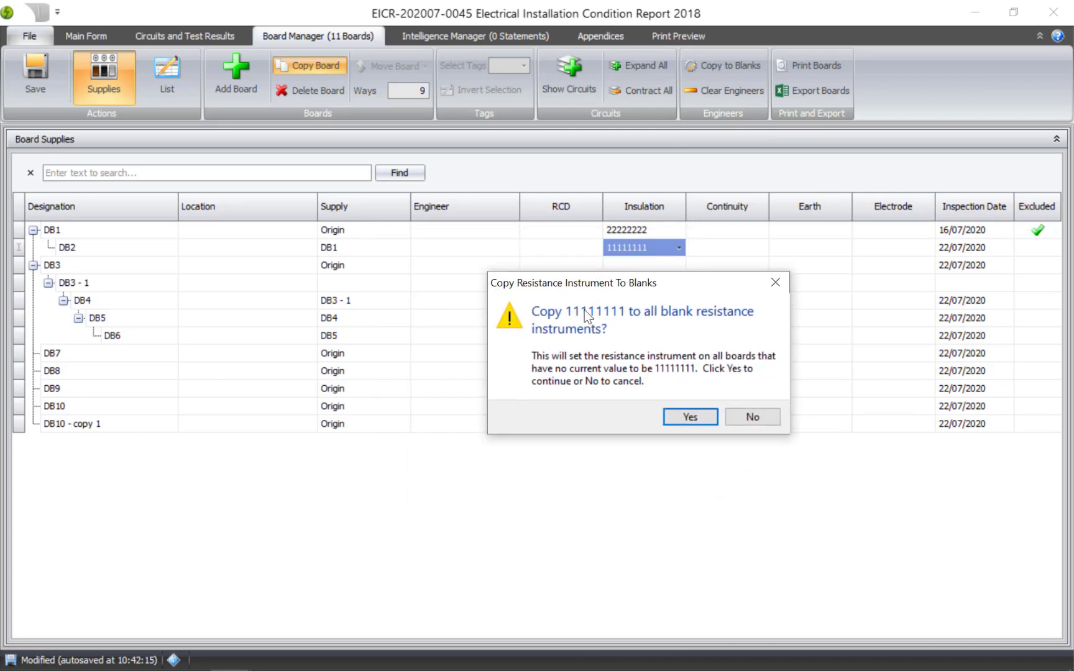
left_click(691, 418)
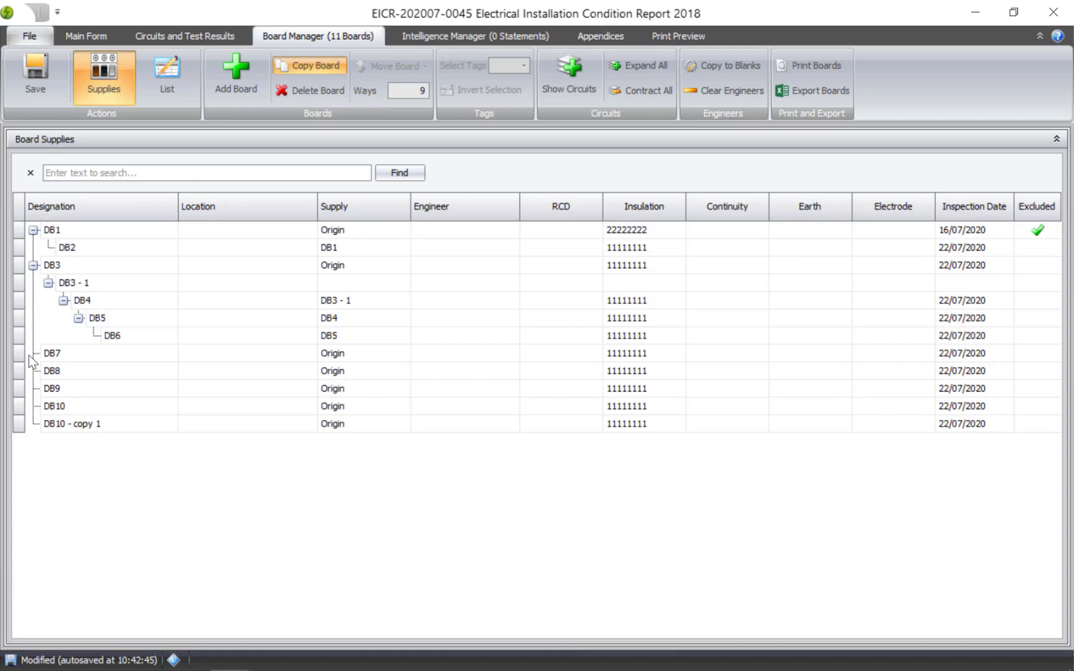
Step: Open board DB9's details, circuits and test results
left_click(17, 372)
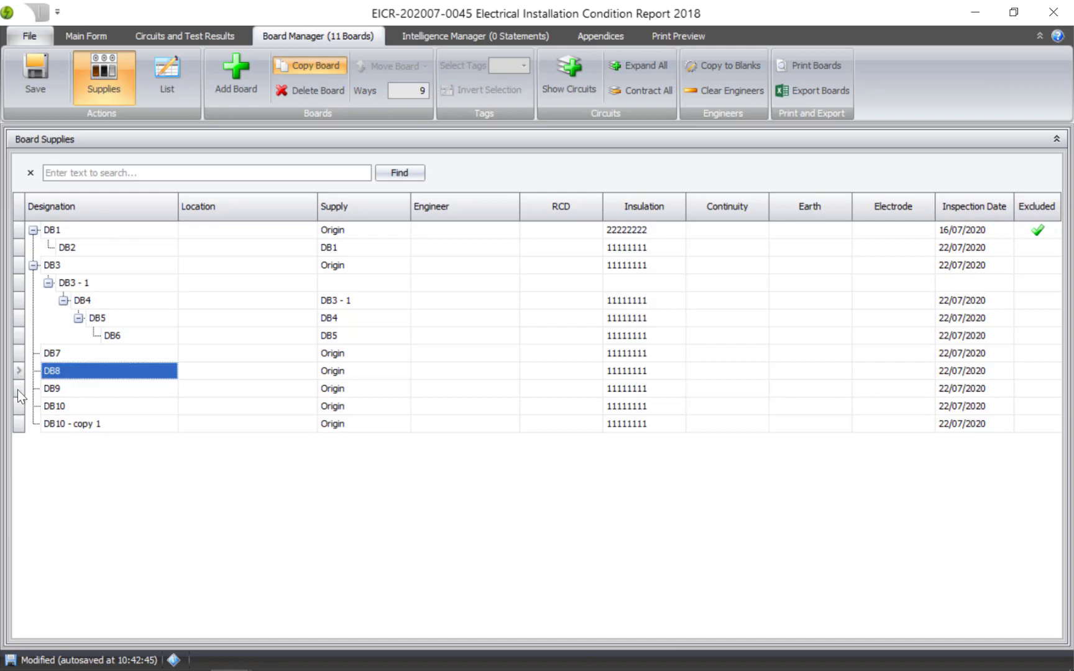
left_click(17, 390)
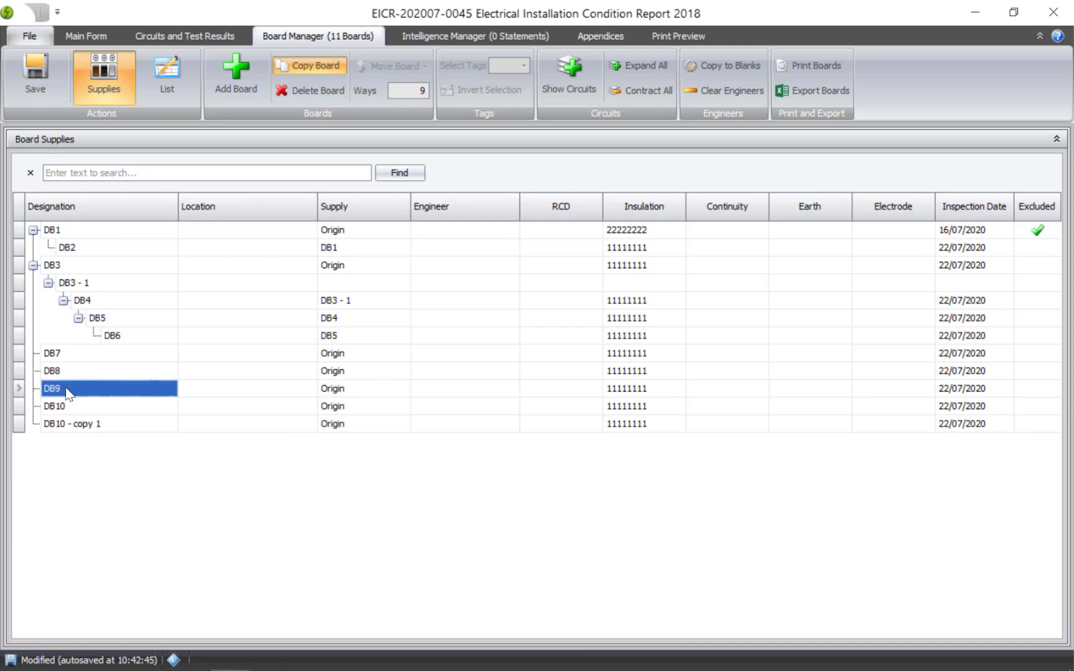
left_click(201, 36)
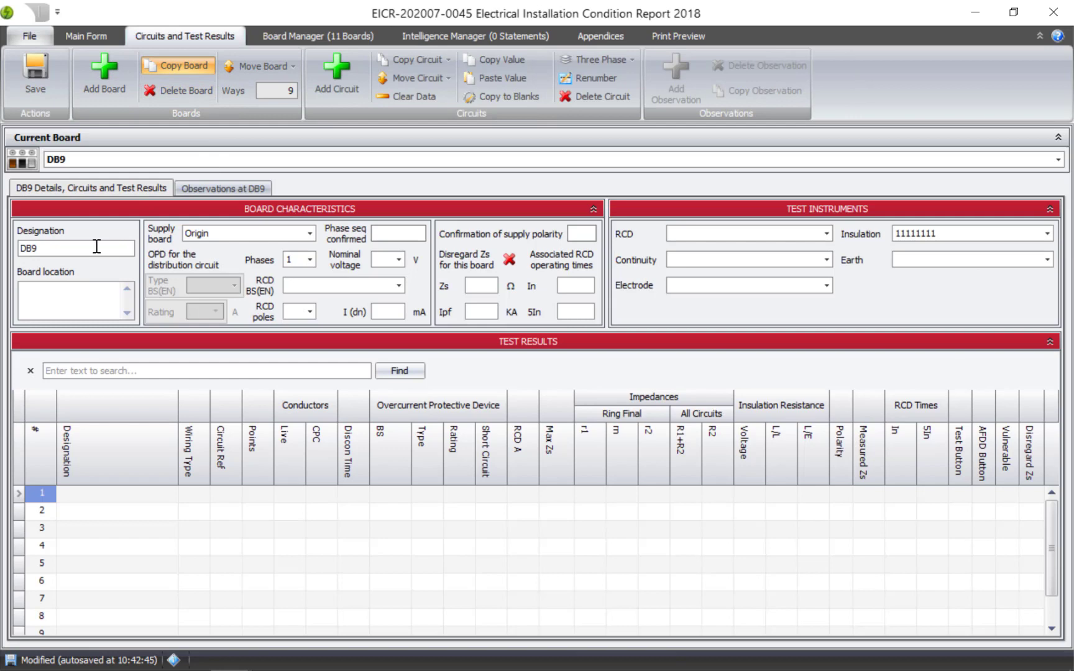
Step: Switch the current board in the circuits view to DB8
left_click(313, 159)
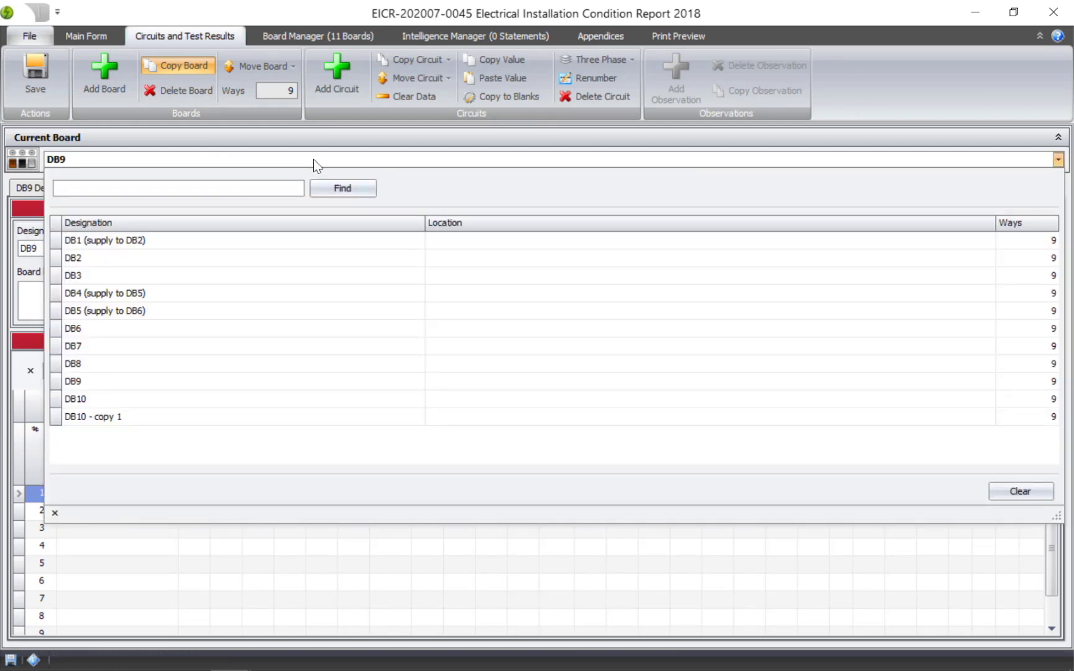
left_click(313, 159)
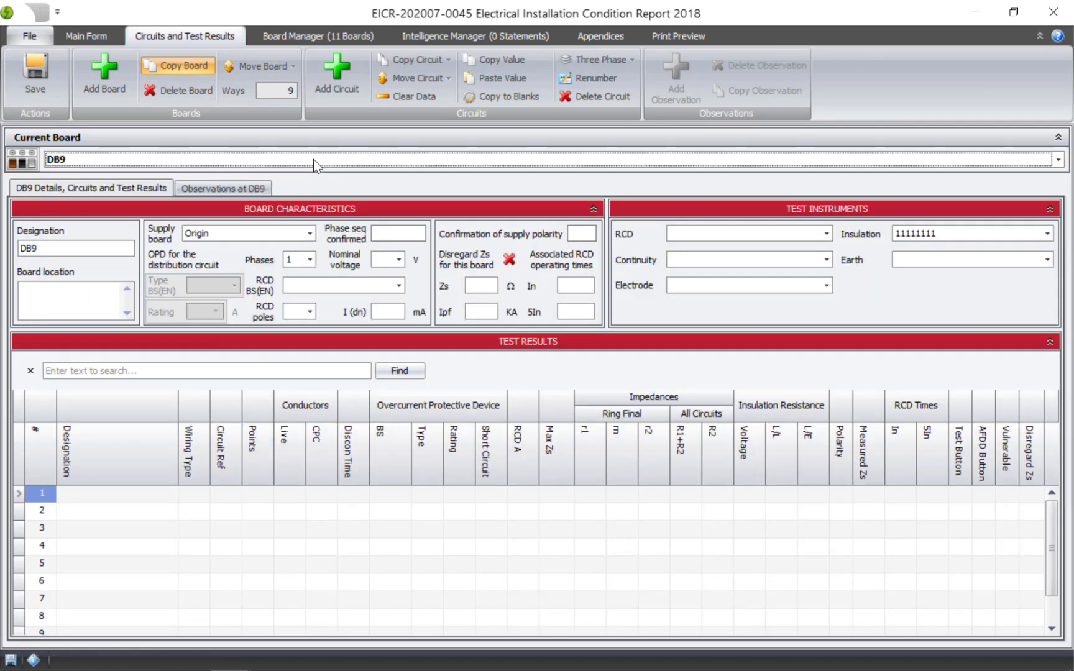
left_click(313, 159)
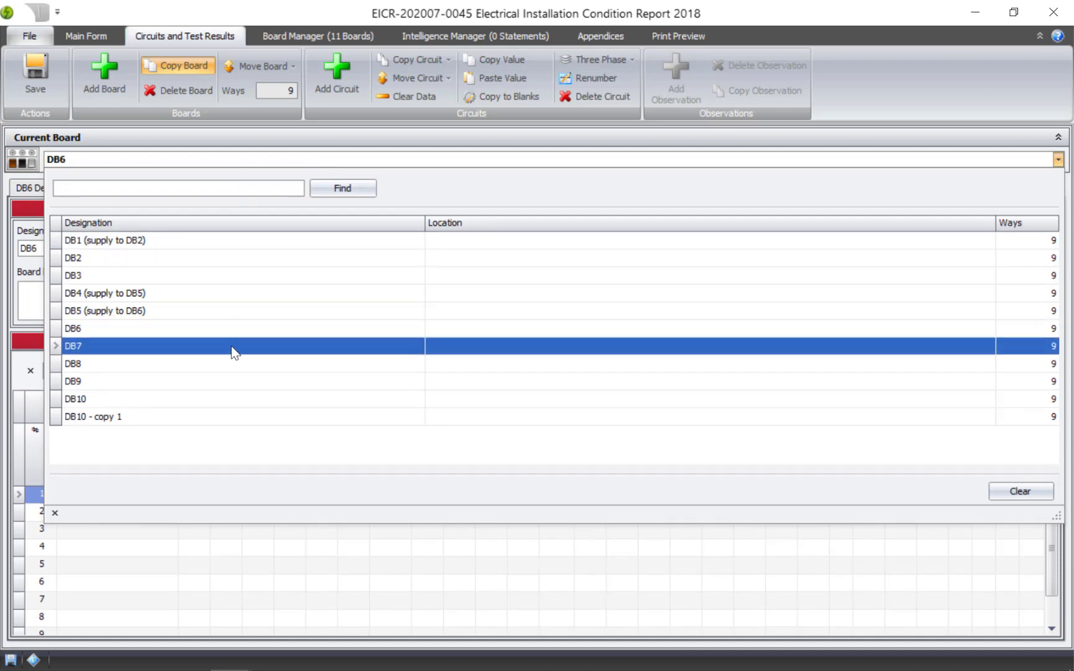
left_click(240, 363)
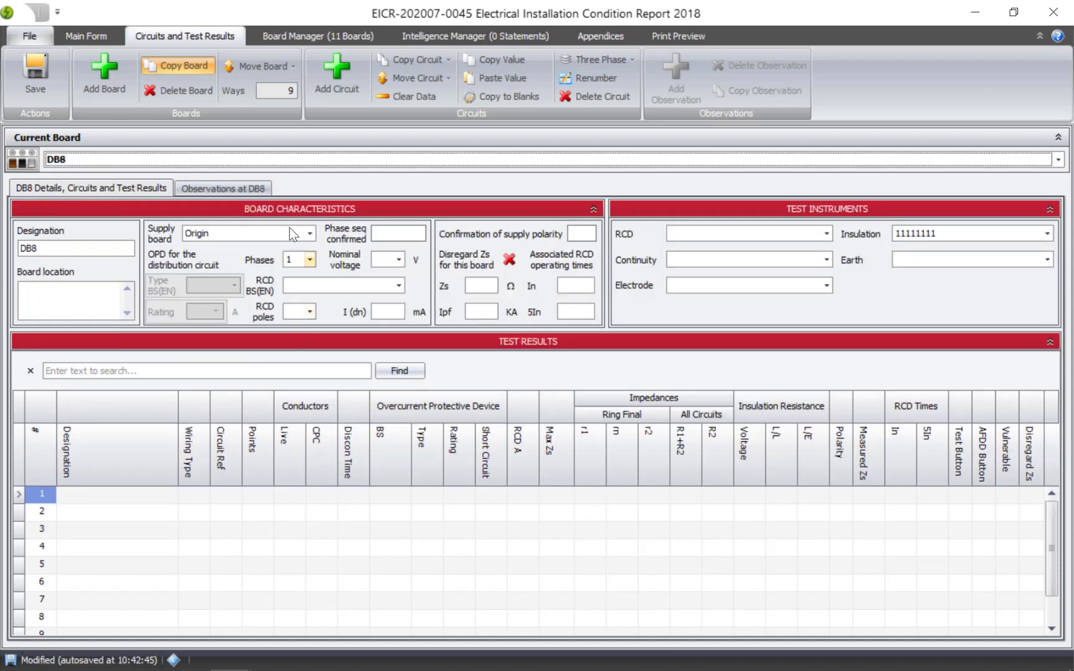
Step: Return to the board manager and toggle between the board list and supplies views
left_click(333, 36)
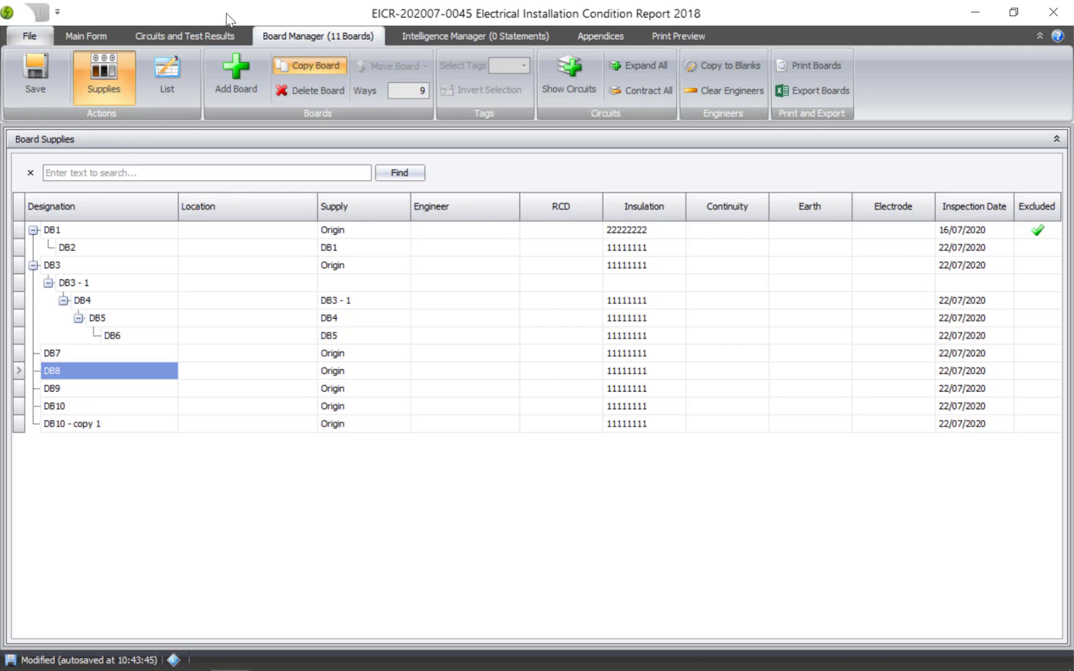
left_click(176, 73)
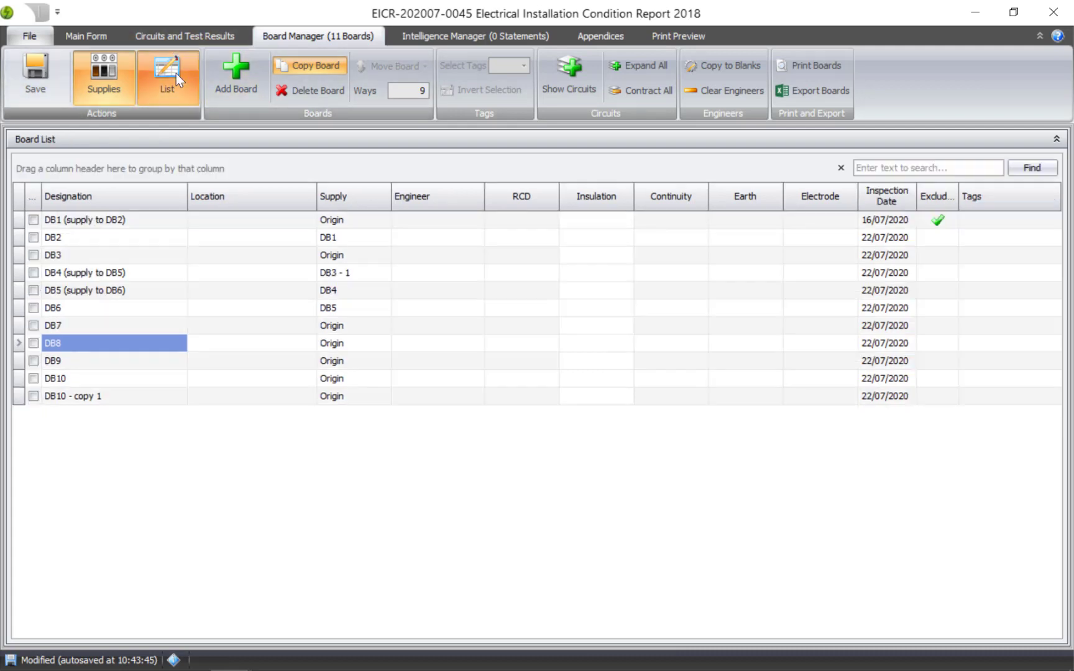
left_click(106, 79)
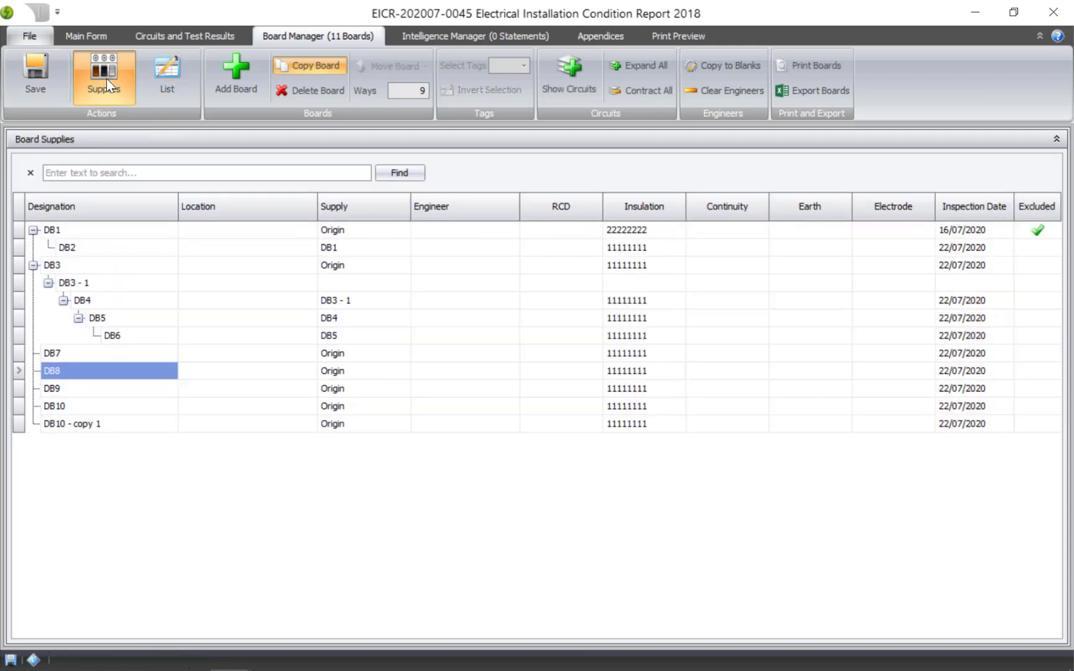
Step: Select DB1, view its observations, and return to the board manager
left_click(1038, 230)
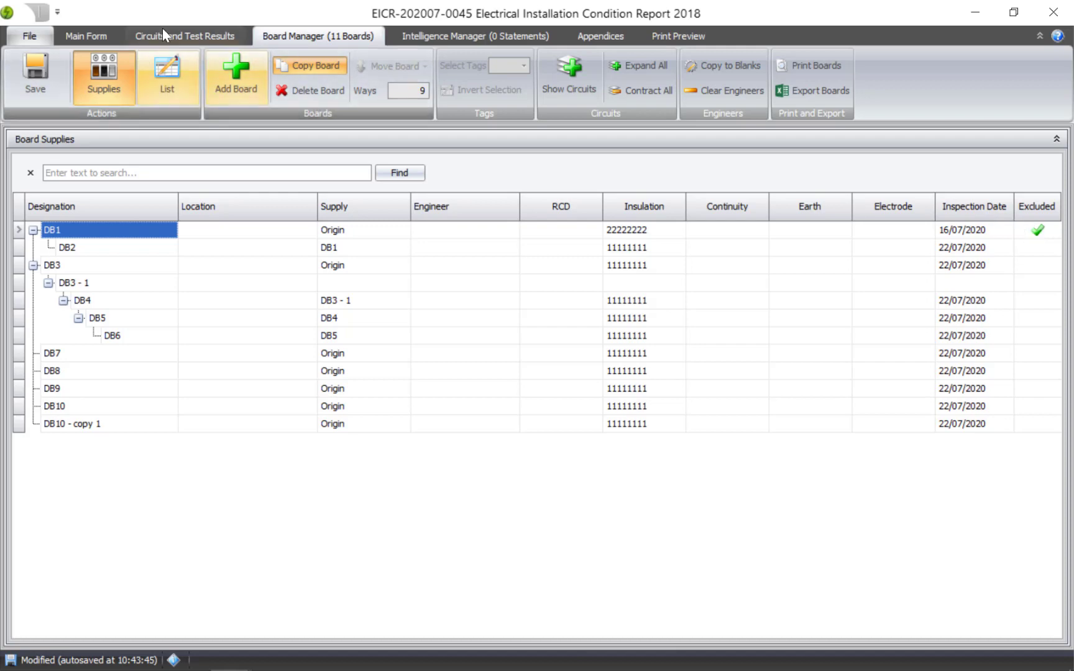
left_click(190, 35)
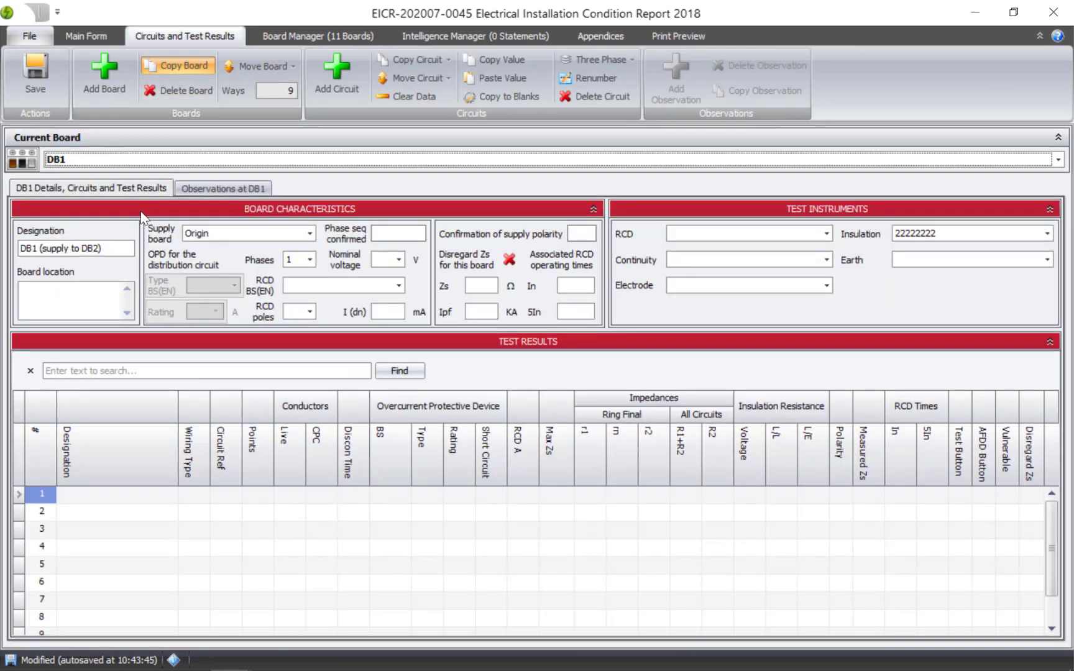
left_click(210, 188)
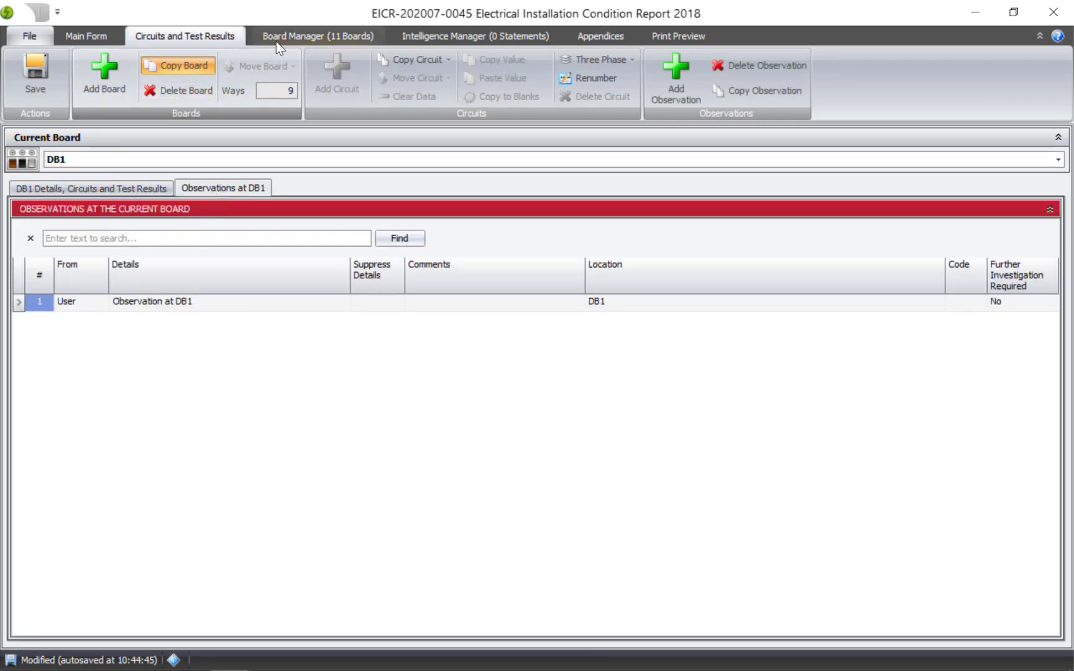
left_click(293, 39)
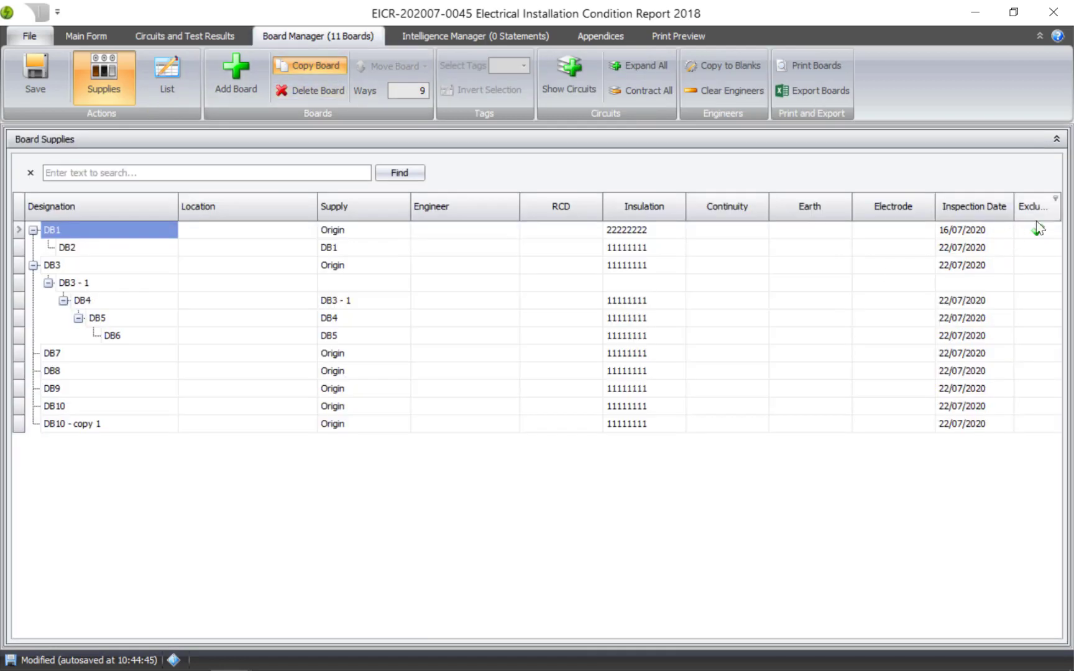
Step: Scroll through the print preview to the board schedules
left_click(666, 35)
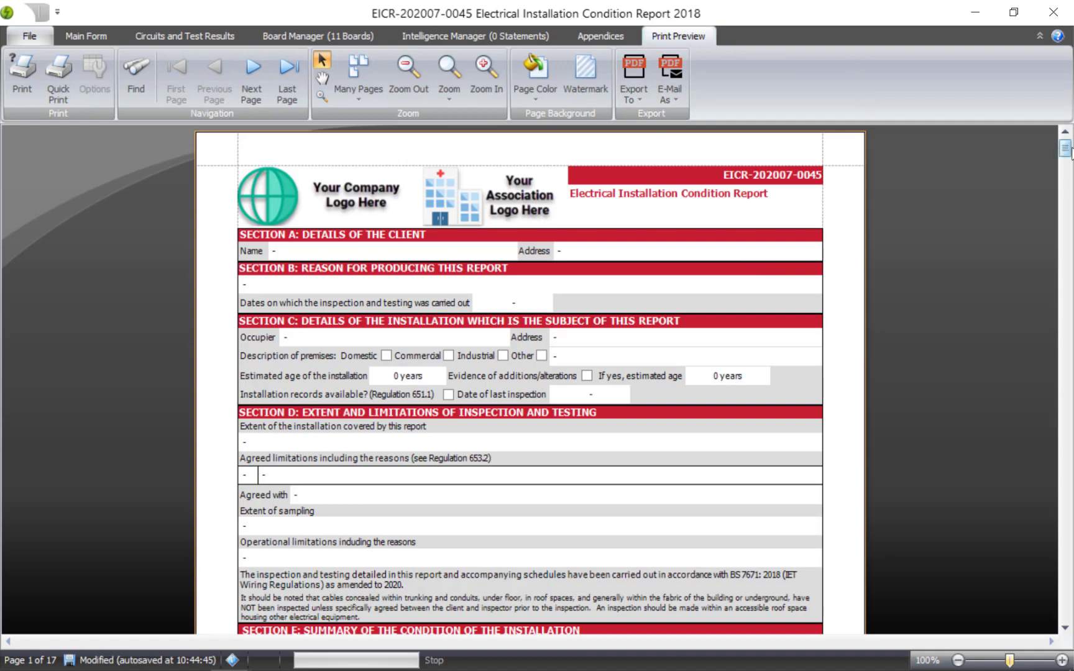
left_click_drag(1065, 154, 1040, 341)
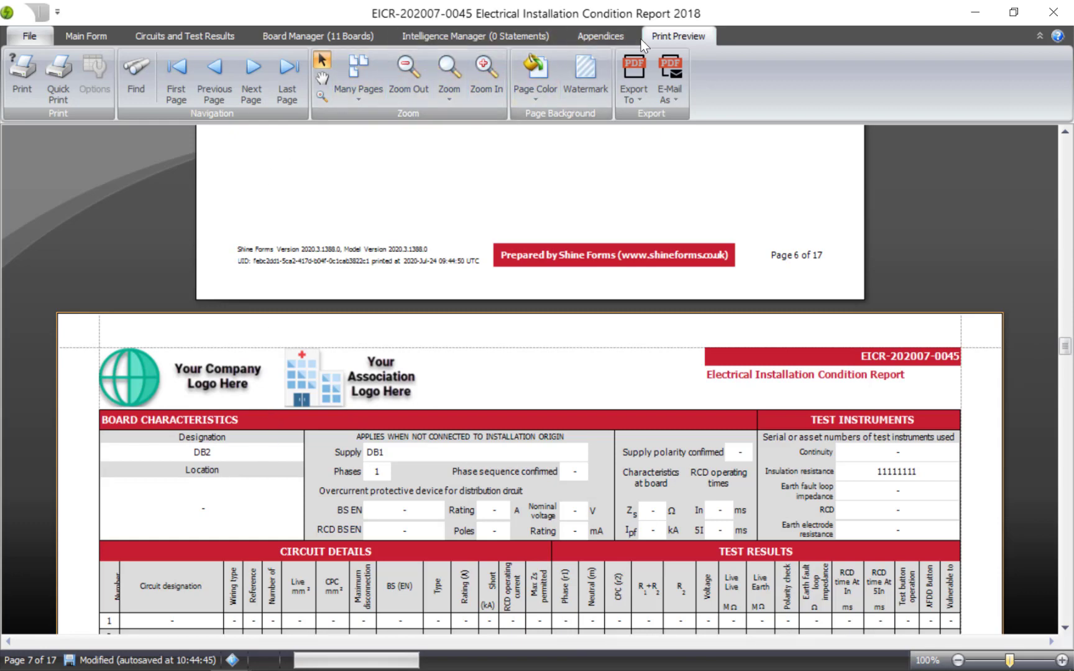
Step: Include DB1 in the report by clearing its Excluded tick, and save the certificate
left_click(287, 34)
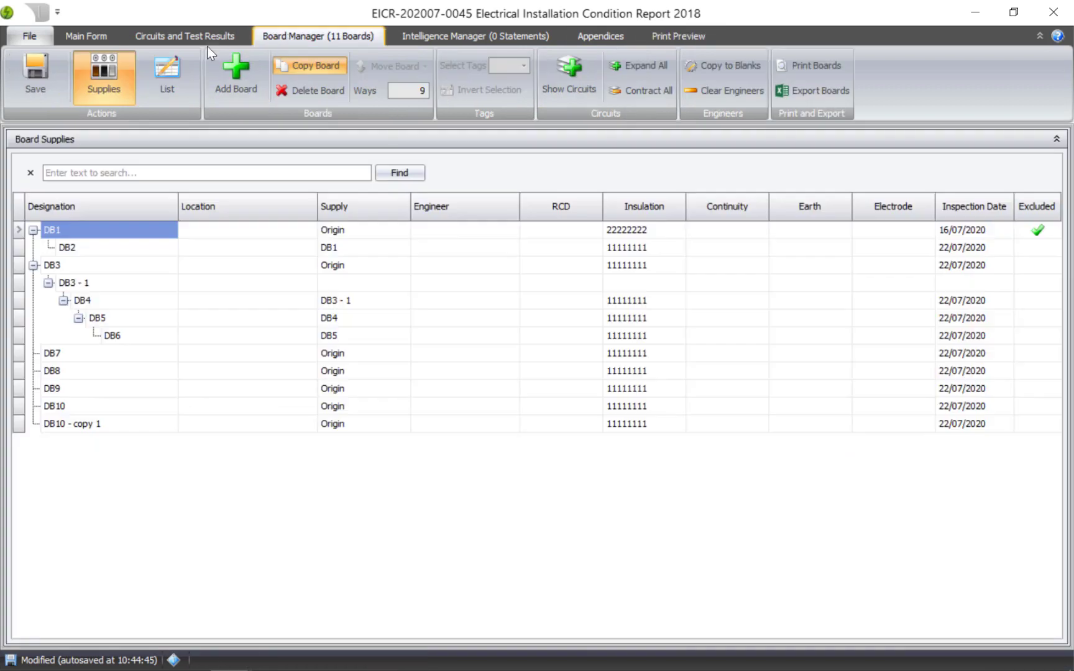
left_click(1040, 230)
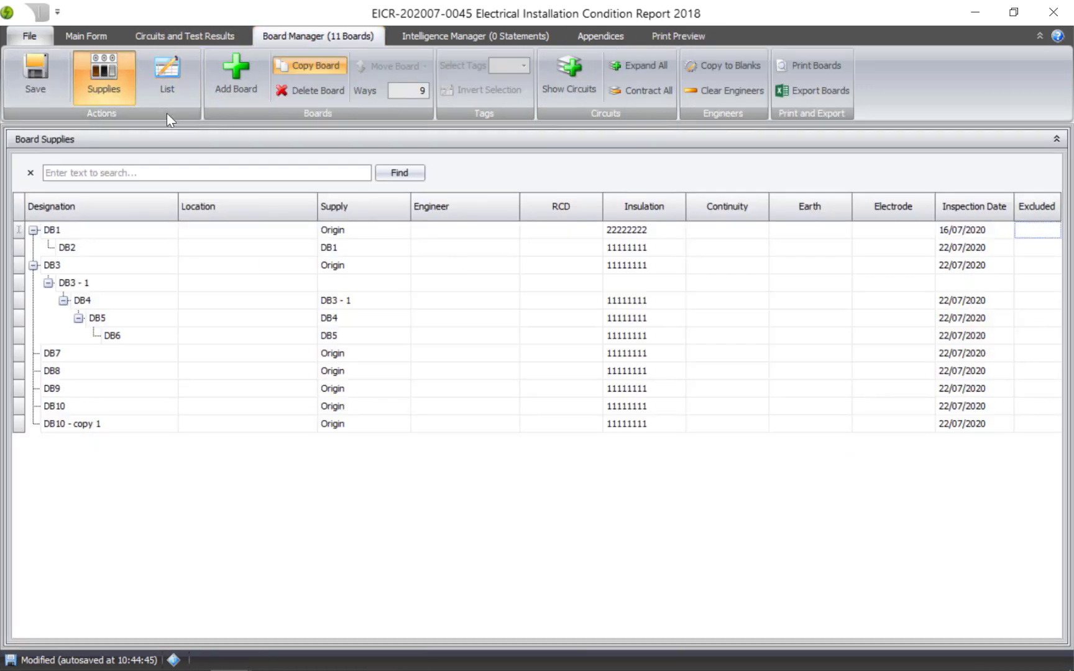
left_click(48, 81)
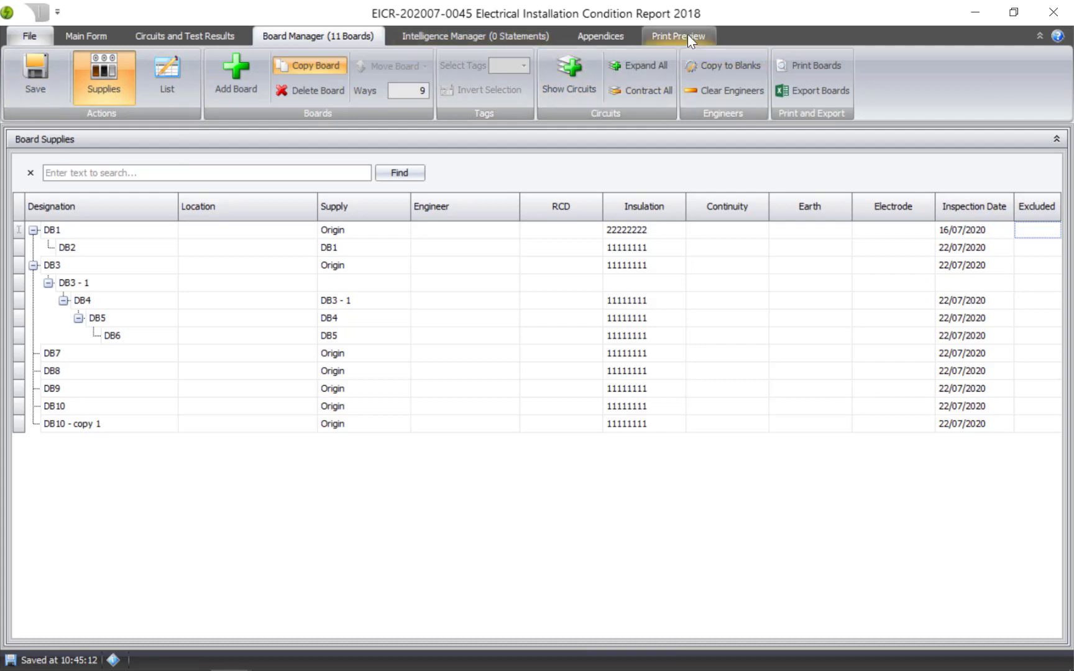
Step: Review DB1's schedule and the observations page in the print preview
left_click(670, 33)
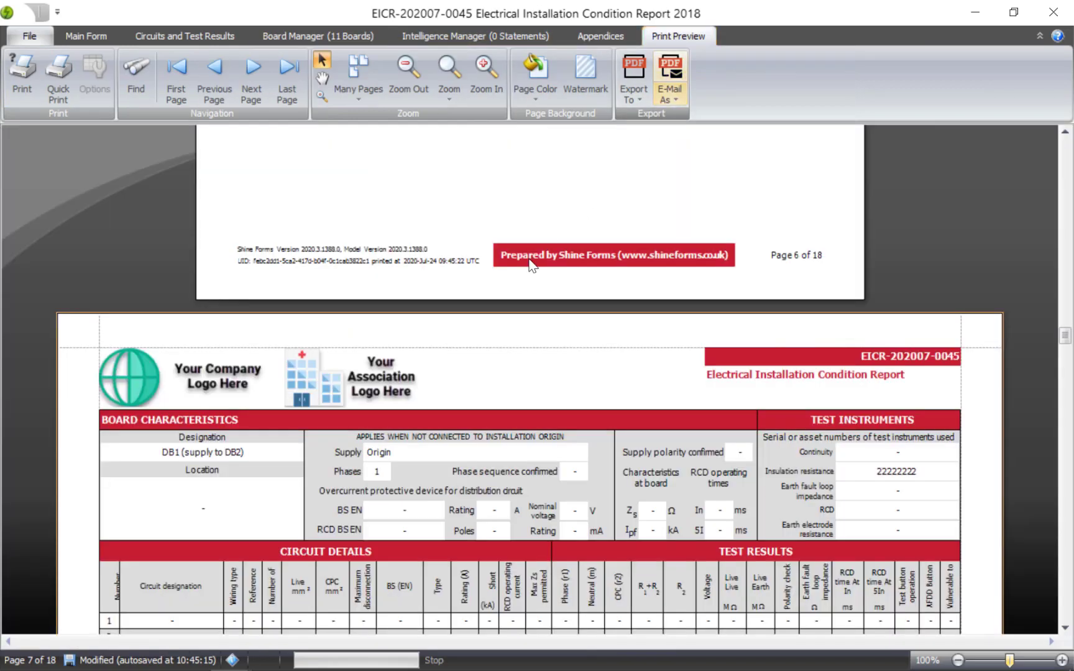
scroll(215, 449, "up", 1)
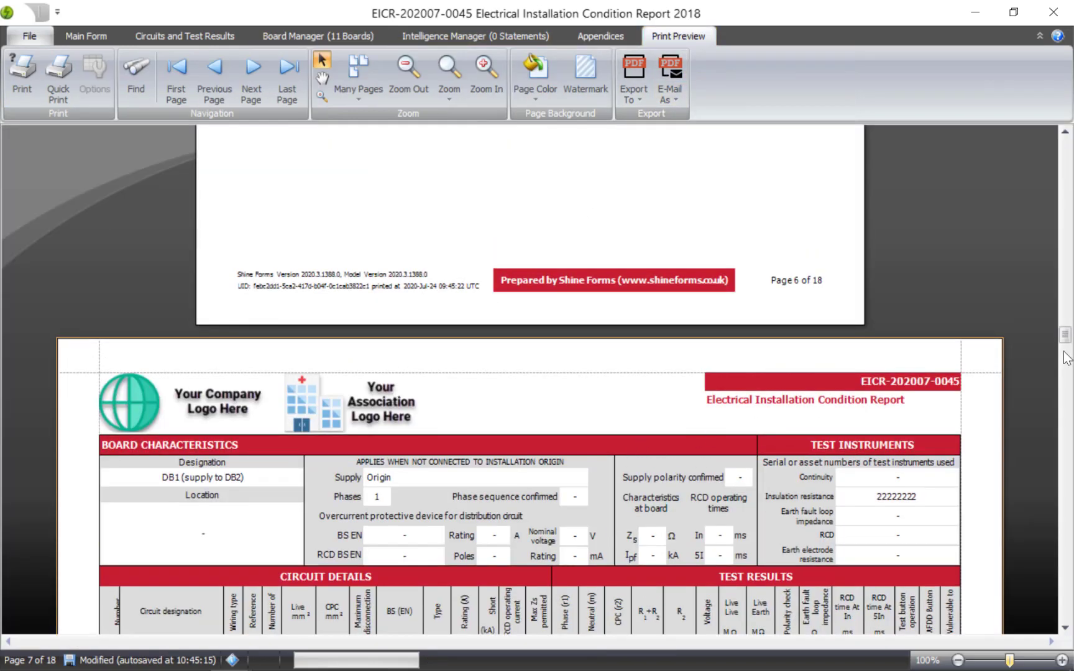
left_click_drag(1066, 336, 1070, 211)
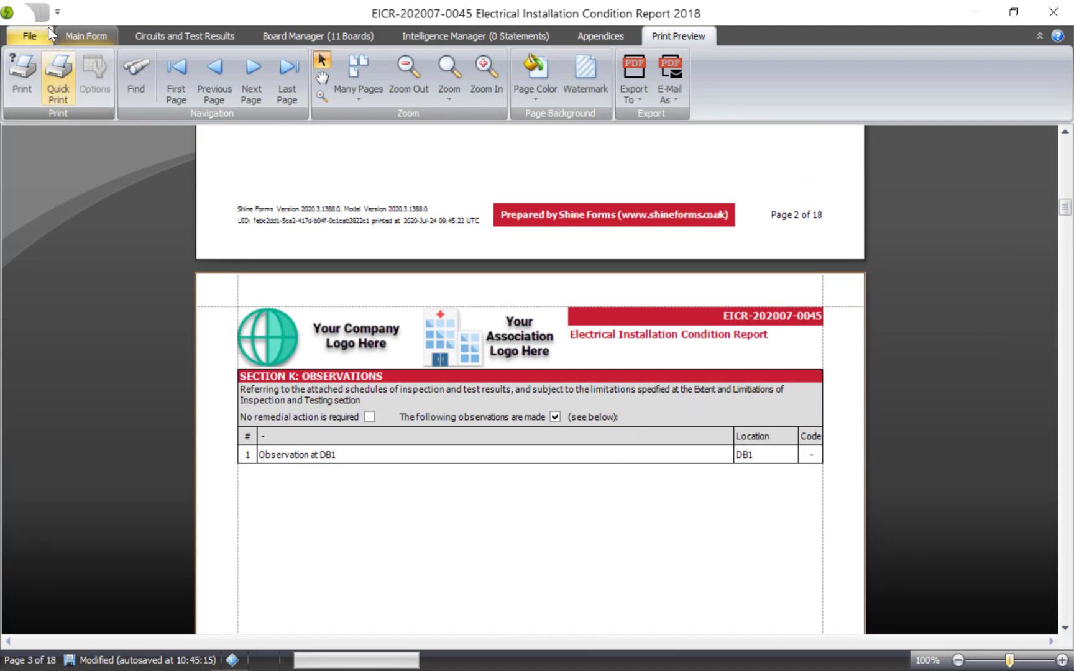
Step: Switch to the board list view and drag DB9 up to sit directly below DB5
left_click(177, 34)
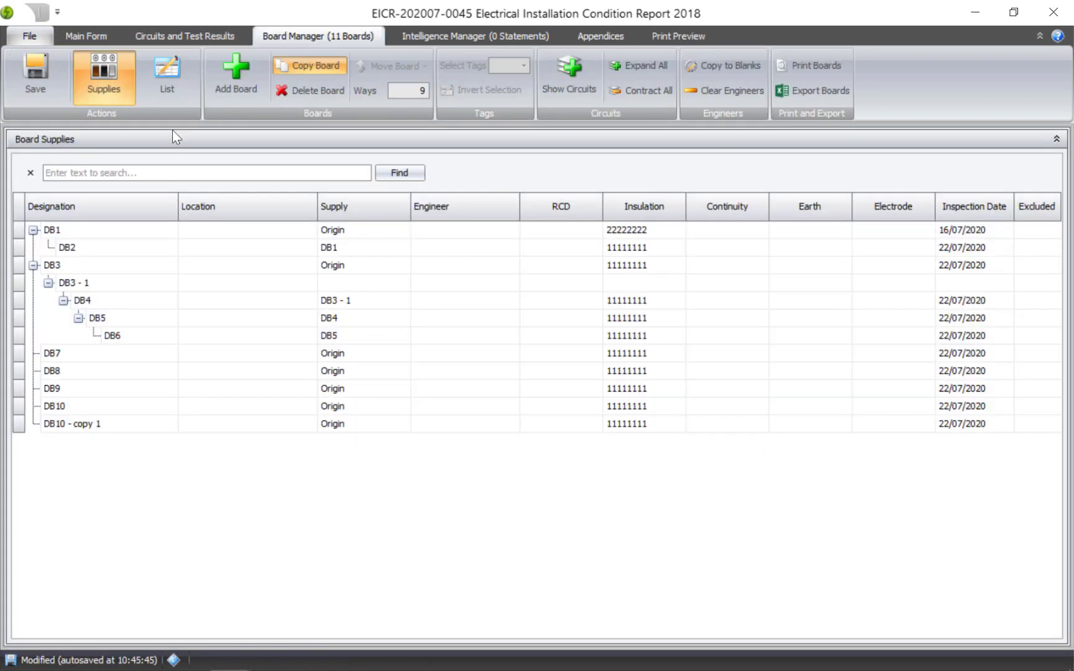
left_click(170, 81)
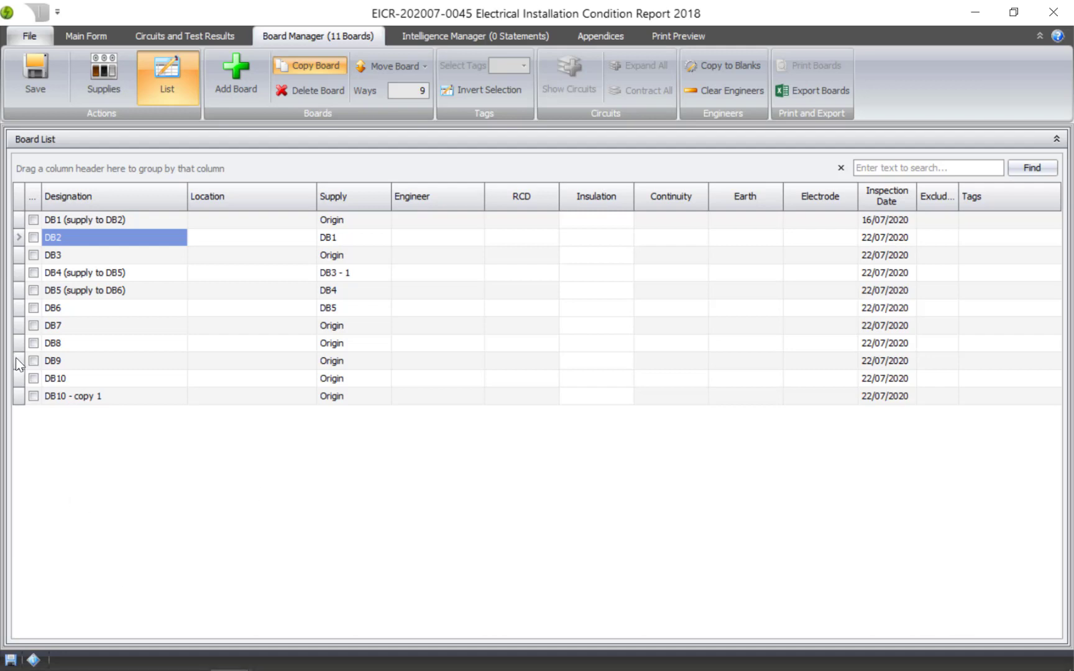
left_click_drag(17, 357, 62, 305)
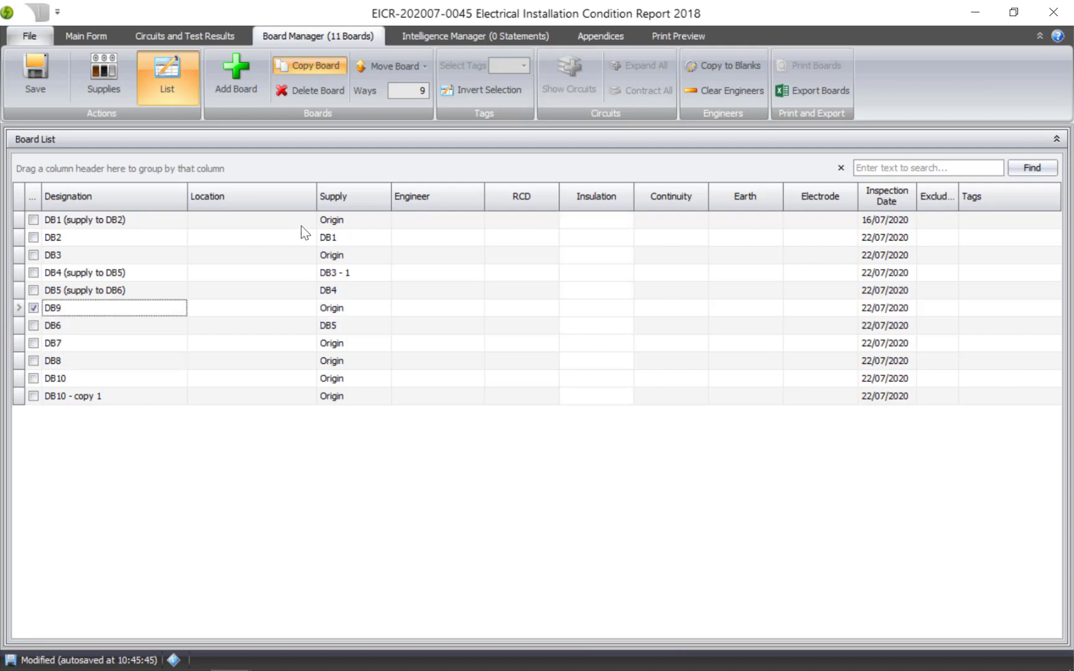
Step: Move DB9 up one position with Move Board, then back down again
left_click(413, 67)
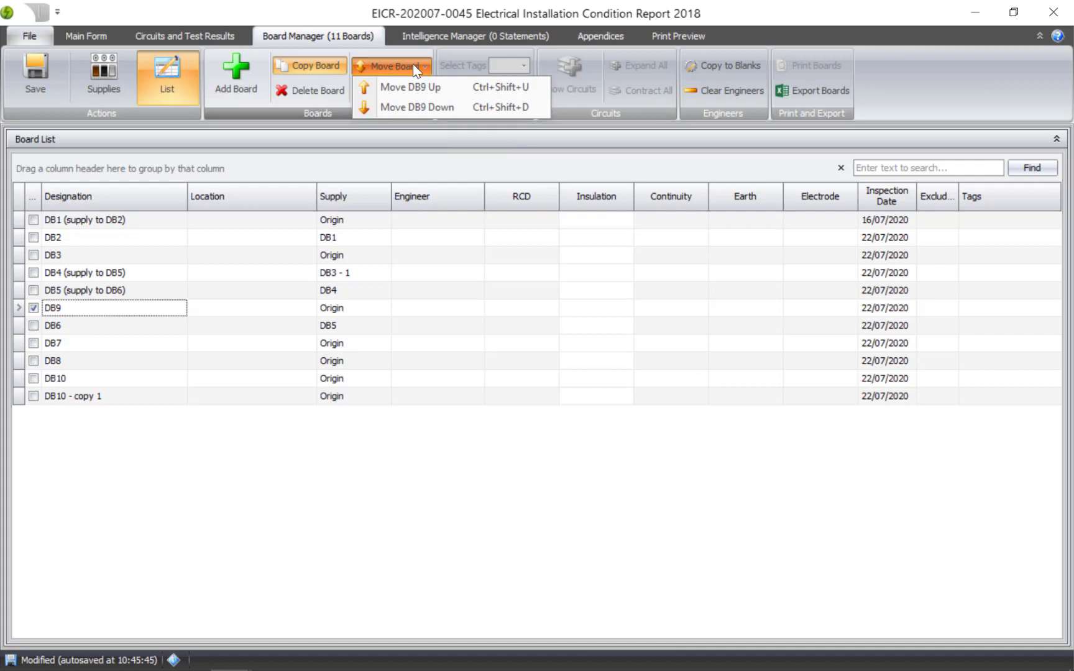
left_click(425, 86)
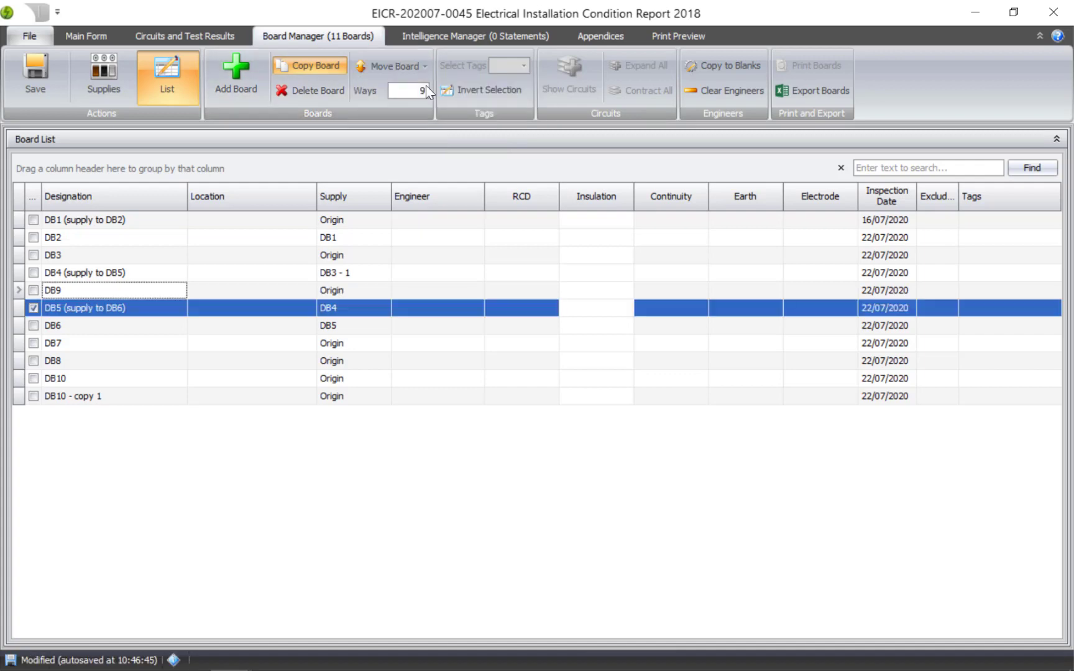
left_click(409, 67)
left_click(411, 99)
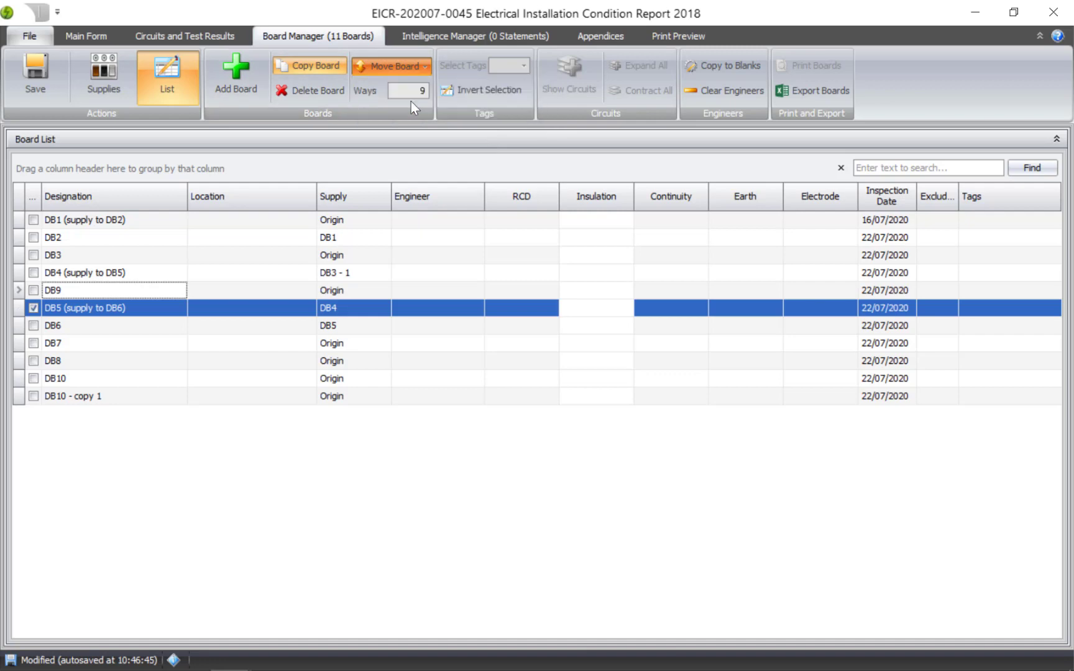
left_click(410, 67)
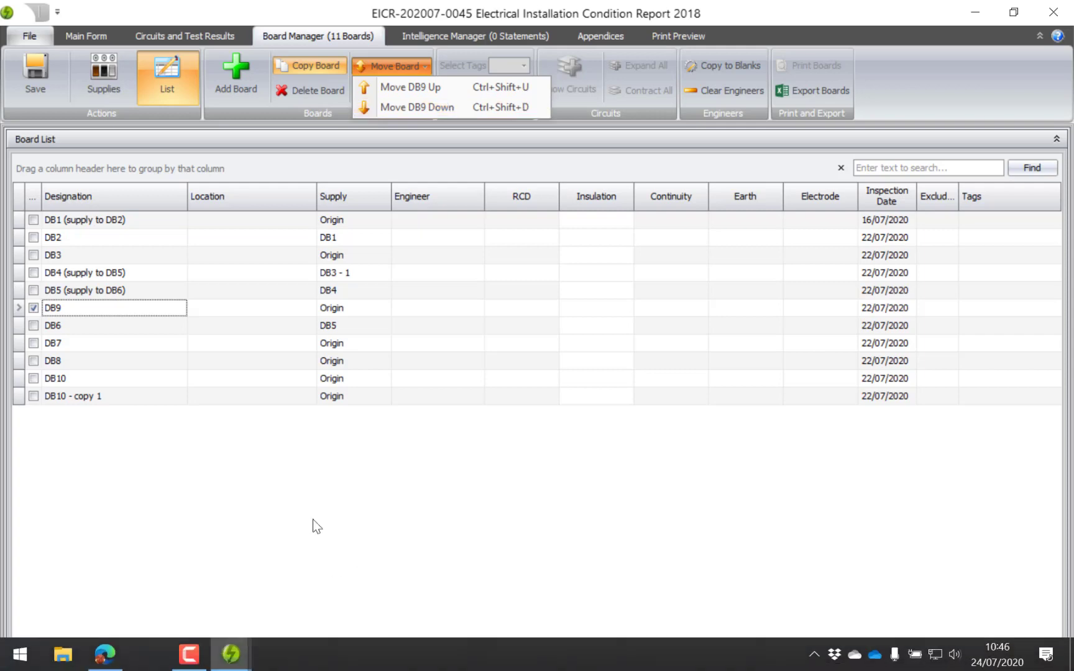
left_click(299, 447)
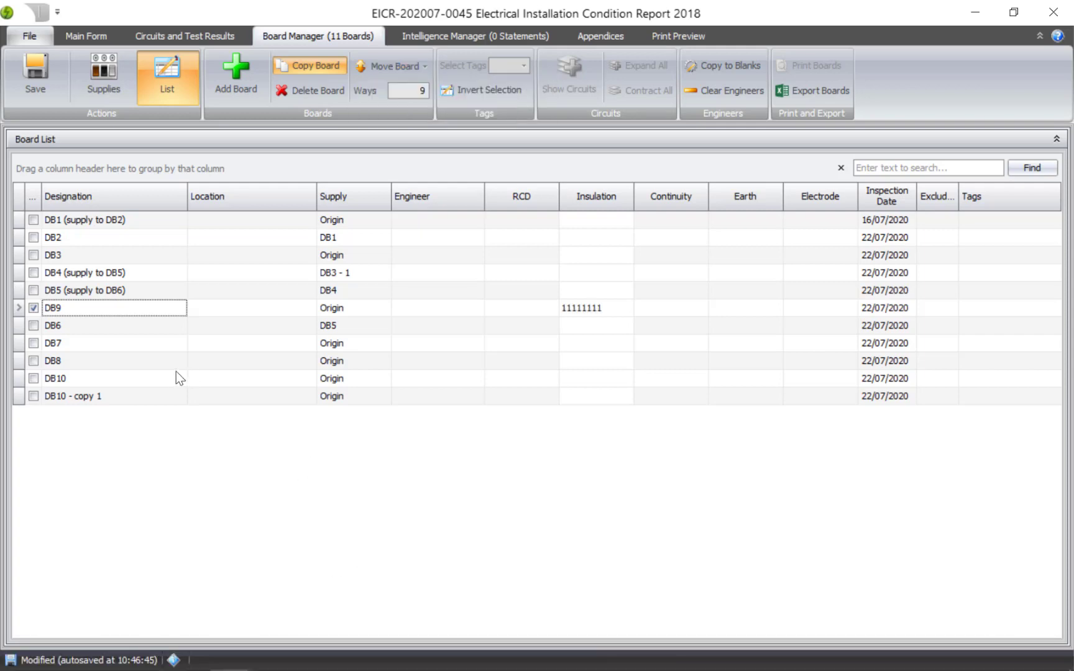
Step: Tick DB6 and DB7 so they are selected along with DB9 in the list
left_click(33, 325)
left_click(33, 343)
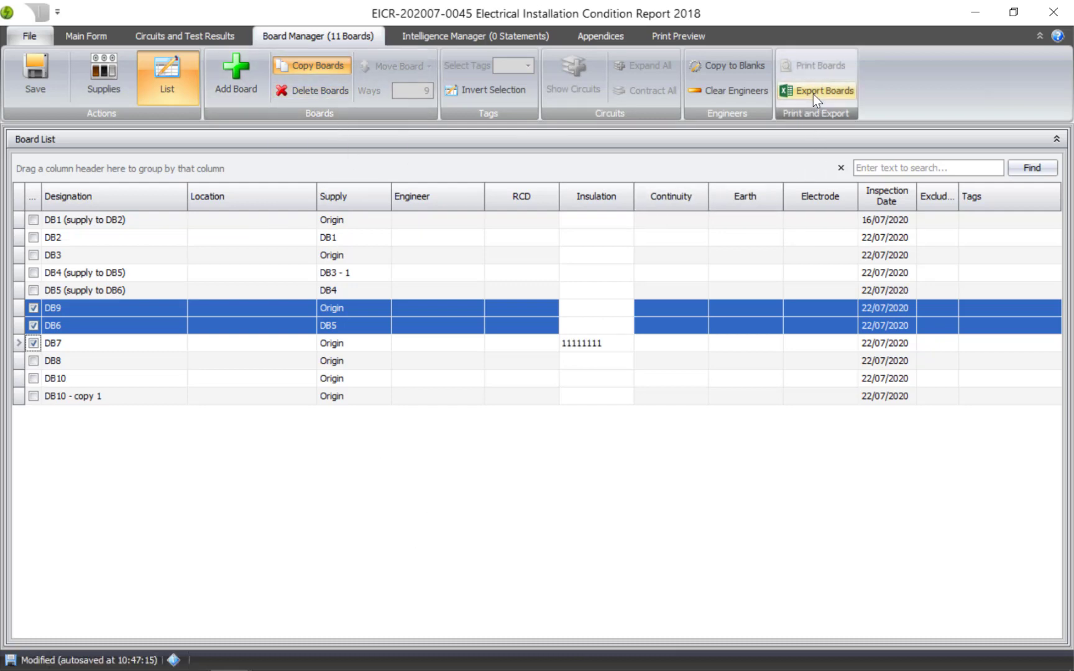
Step: Return to the supply view and export the boards to an Excel file with the suggested name
left_click(108, 78)
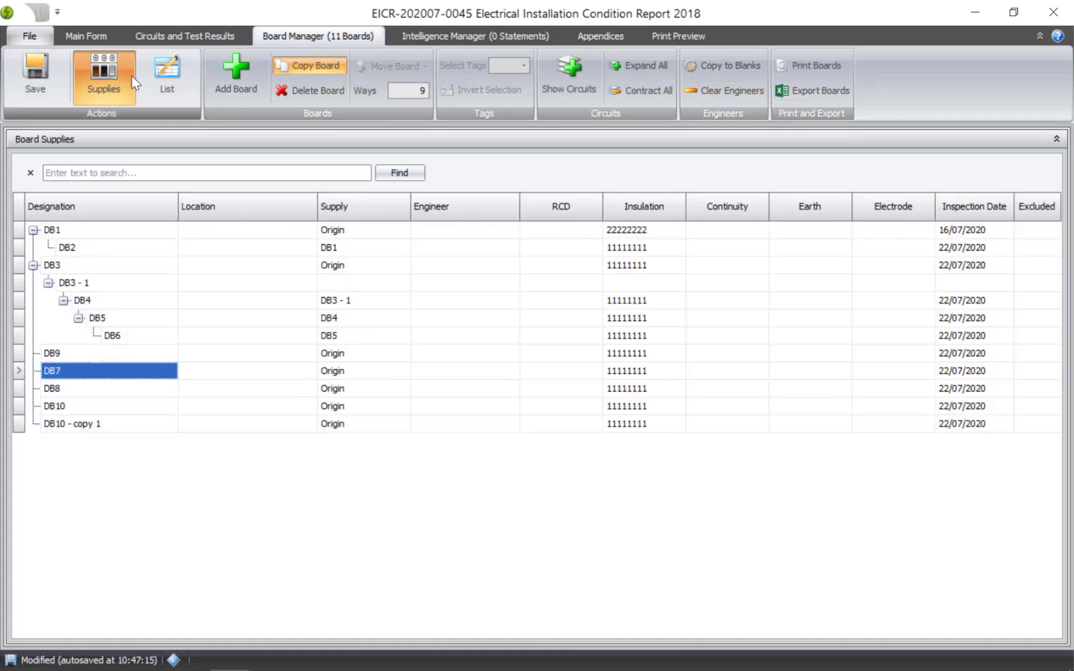
left_click(822, 90)
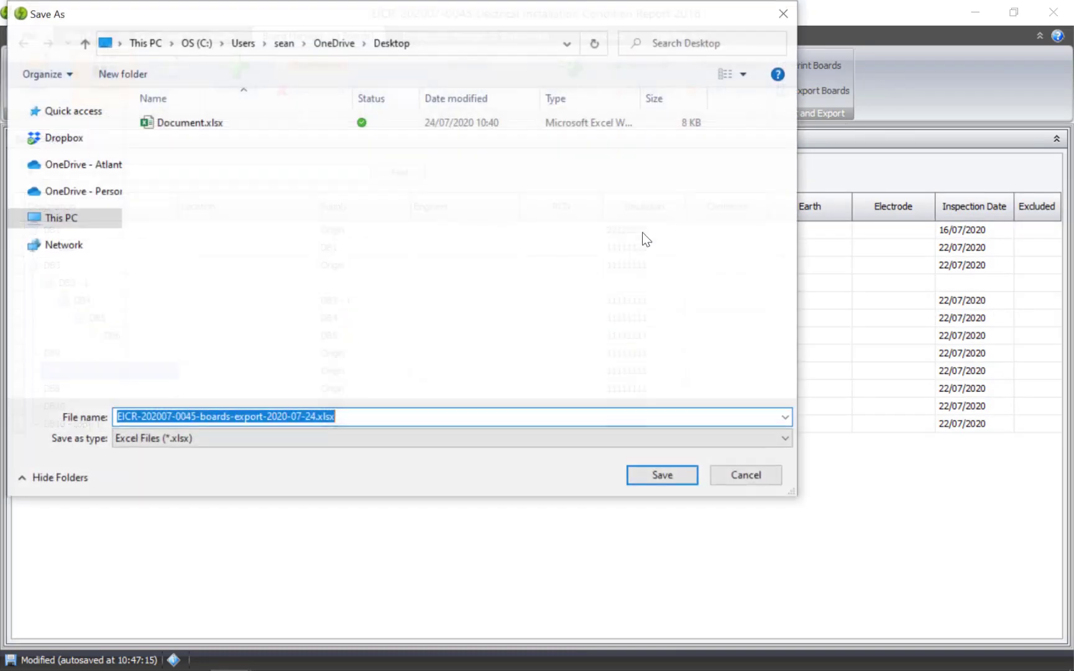
left_click(676, 480)
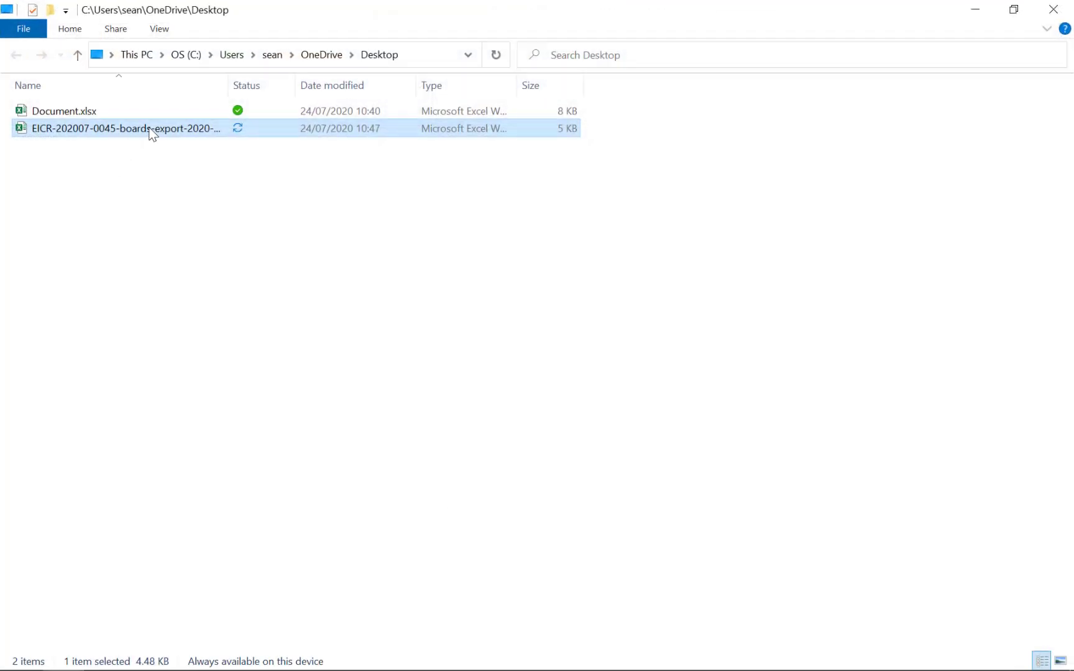
Step: Open the exported workbook in Excel, widen the Designation column, view the Boards and Circuits sheet, and close it
double_click(152, 129)
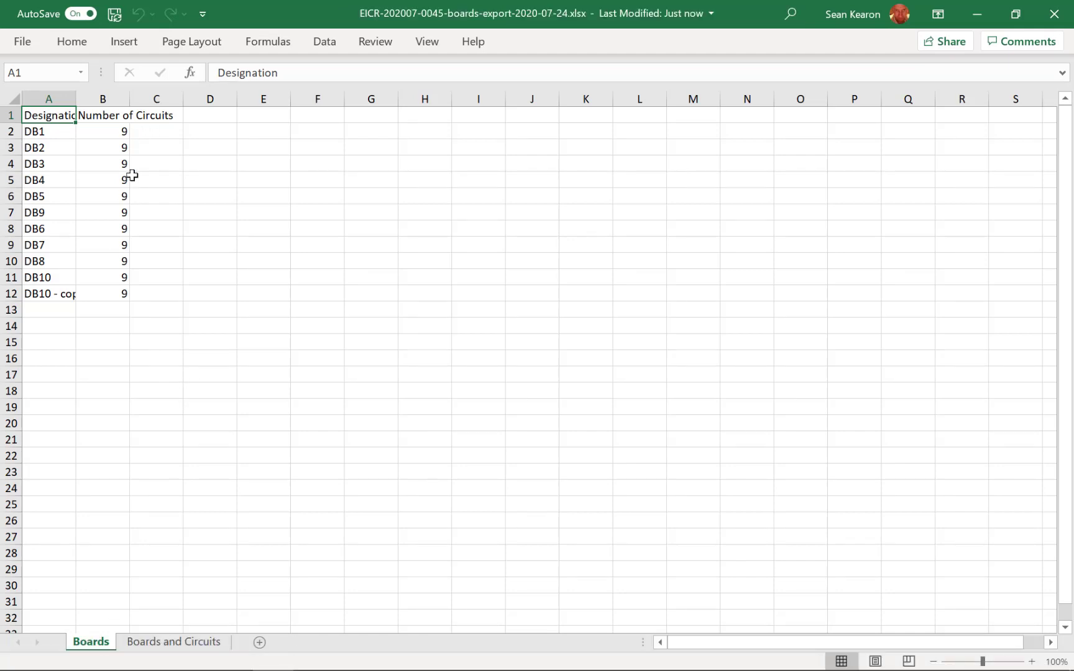
left_click_drag(78, 99, 106, 98)
left_click(169, 641)
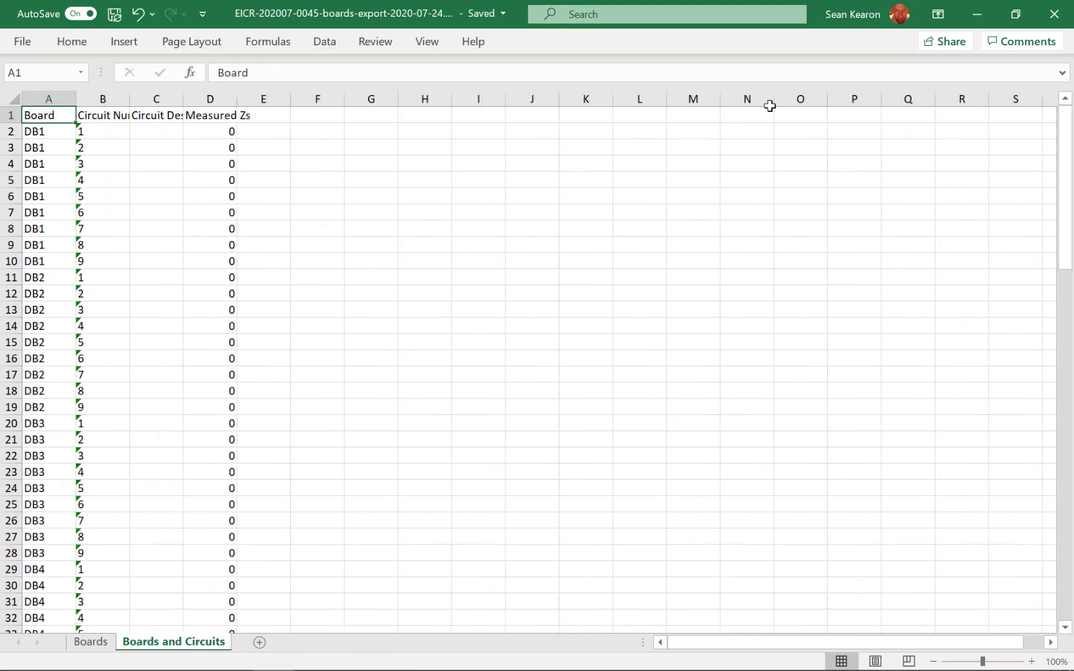
left_click(1056, 16)
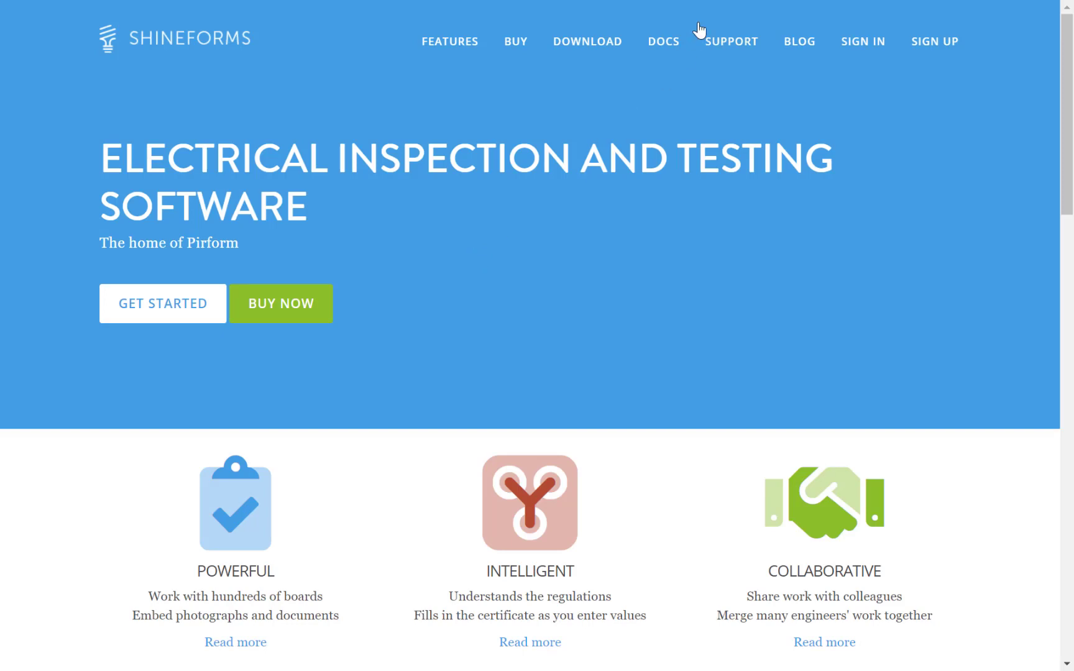
Step: Open the Board Manager page of the Pirform online documentation and scroll through it
left_click(670, 46)
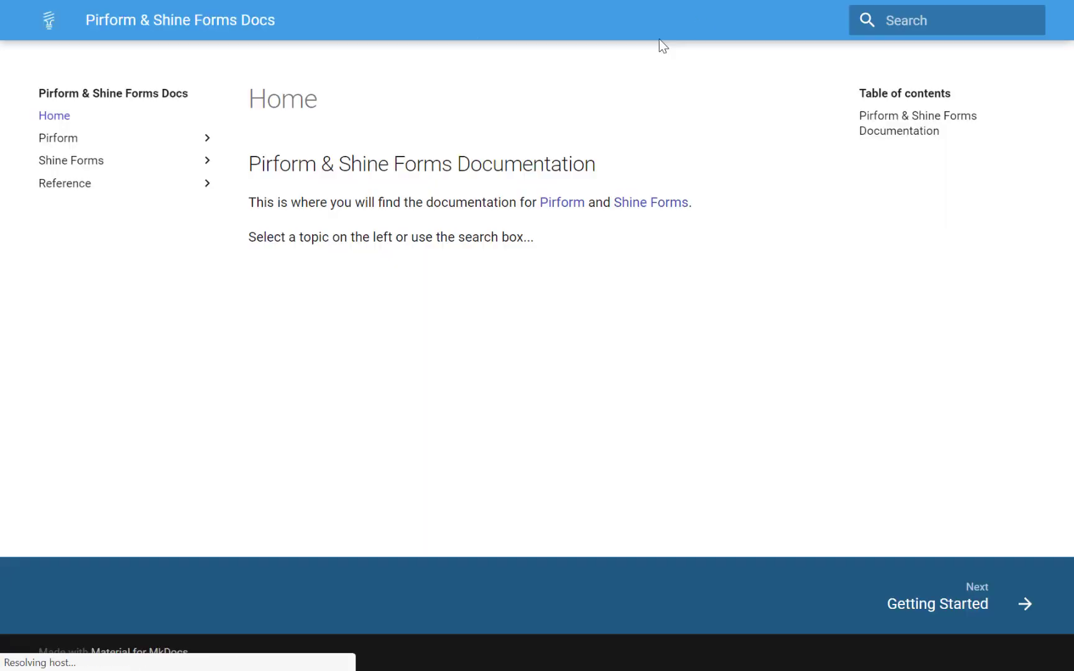
left_click(178, 143)
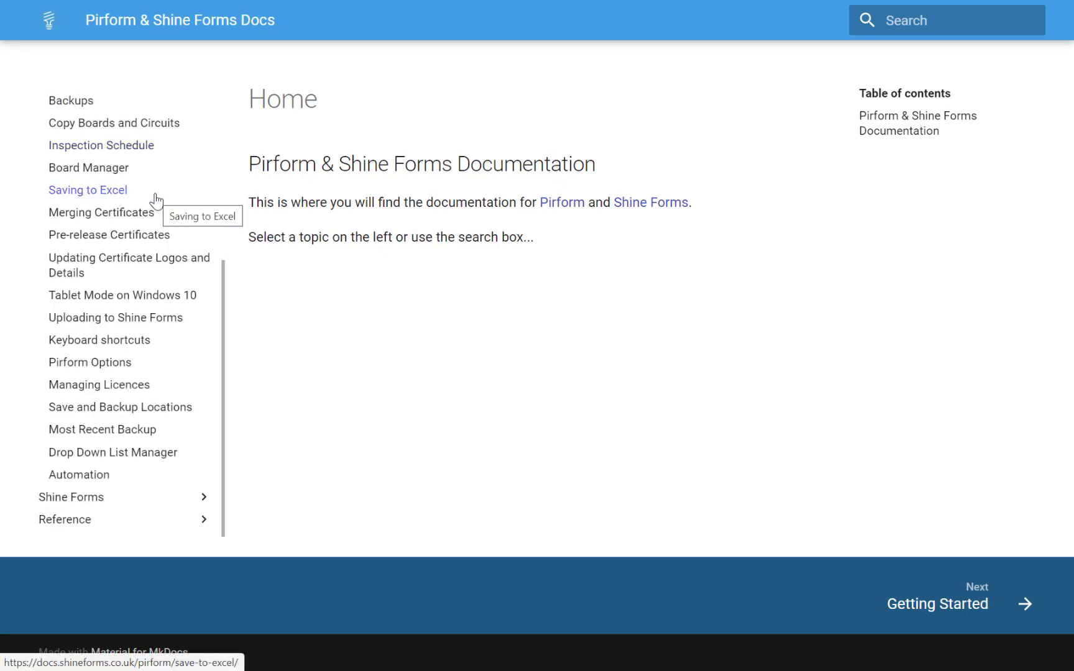
scroll(101, 256, "up", 1)
left_click(101, 256)
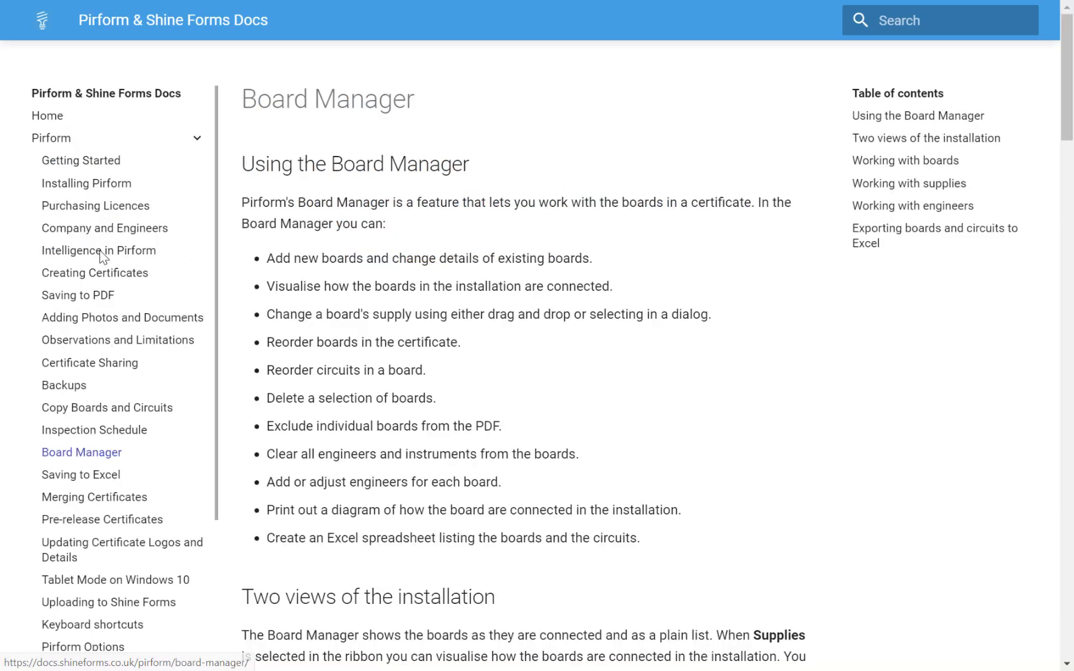
scroll(515, 232, "down", 5)
scroll(516, 233, "down", 20)
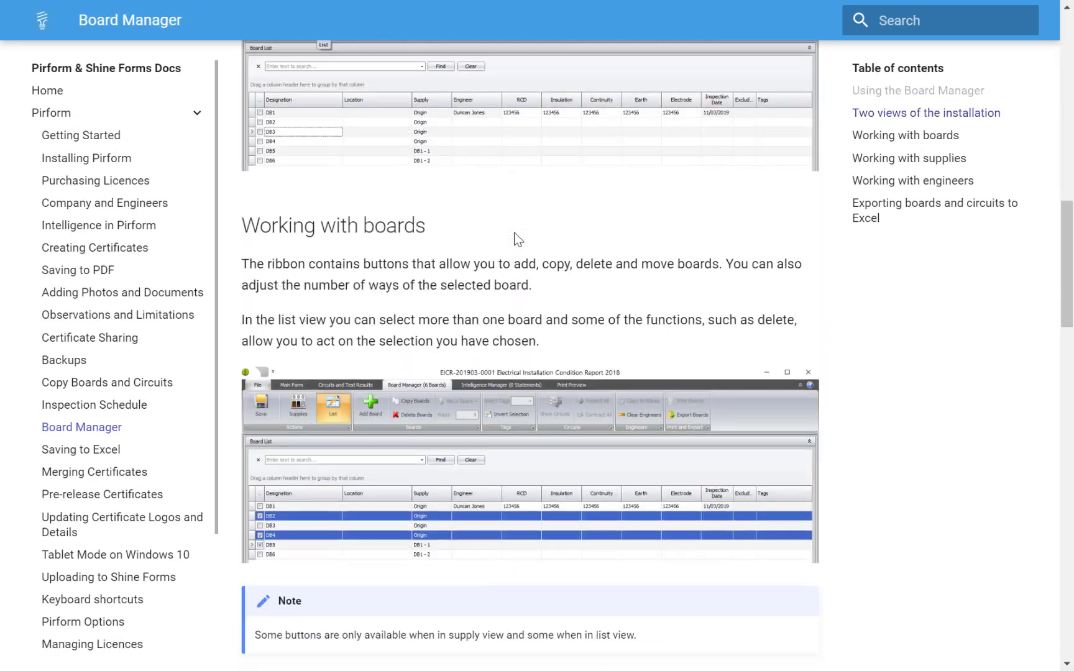